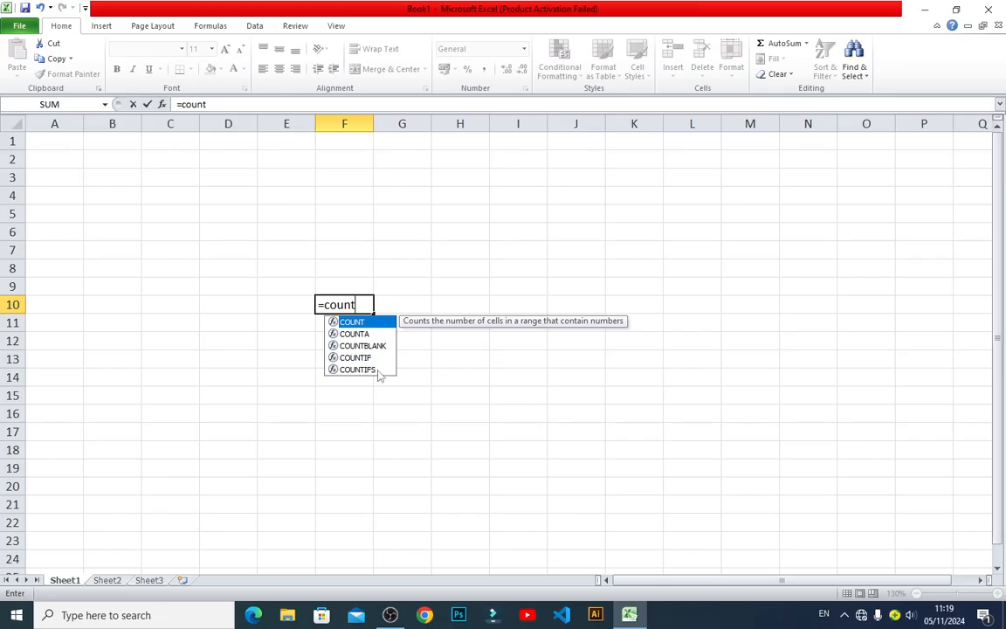
Discard the unfinished =count formula in cell F10.
key("Escape")
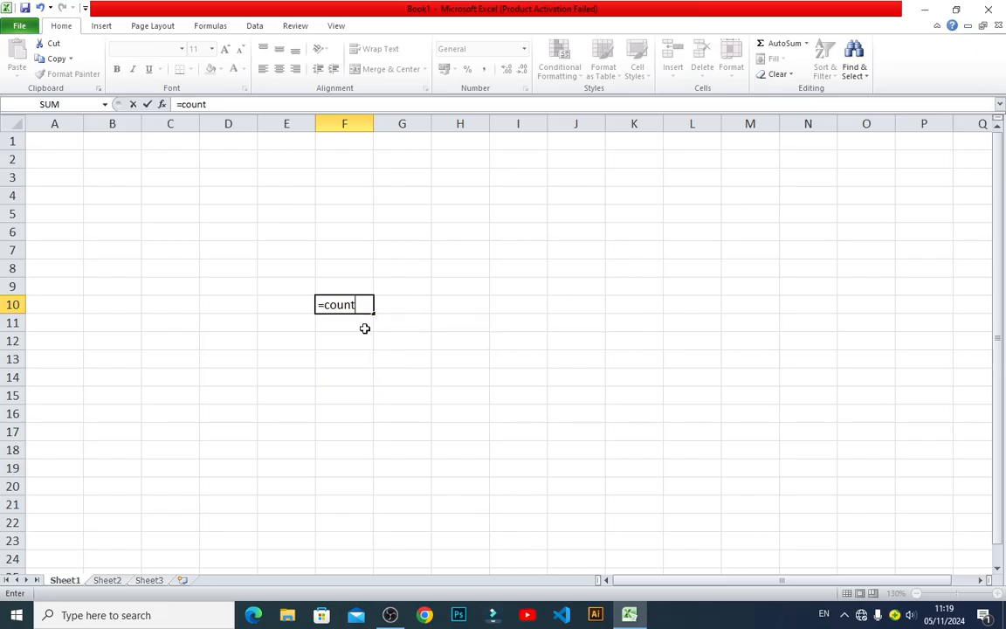
key("Escape")
left_click(330, 291)
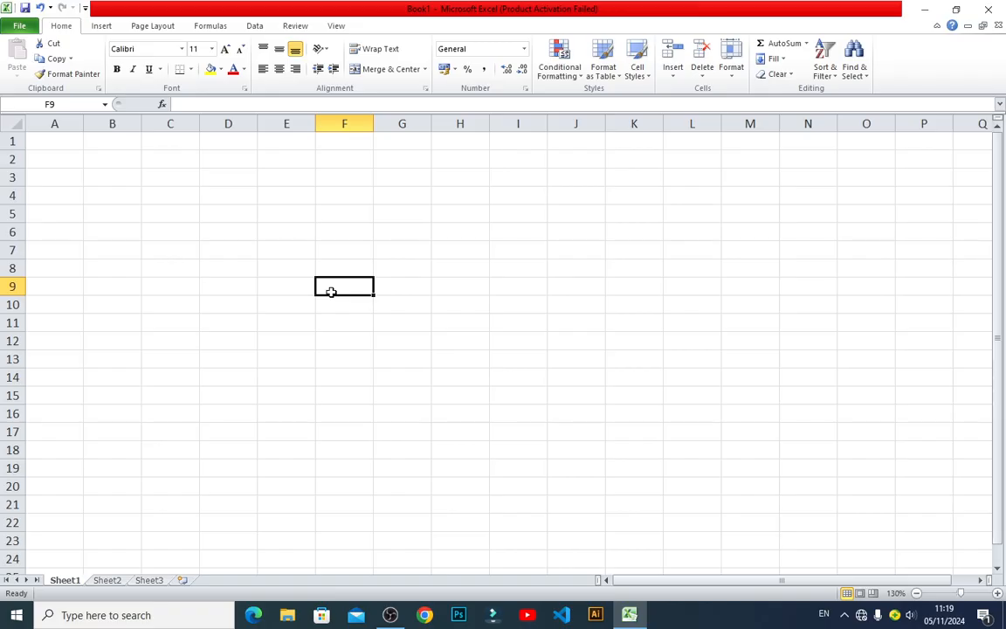
Fill the range C5:E8 with yellow and apply all borders to it.
left_click(996, 592)
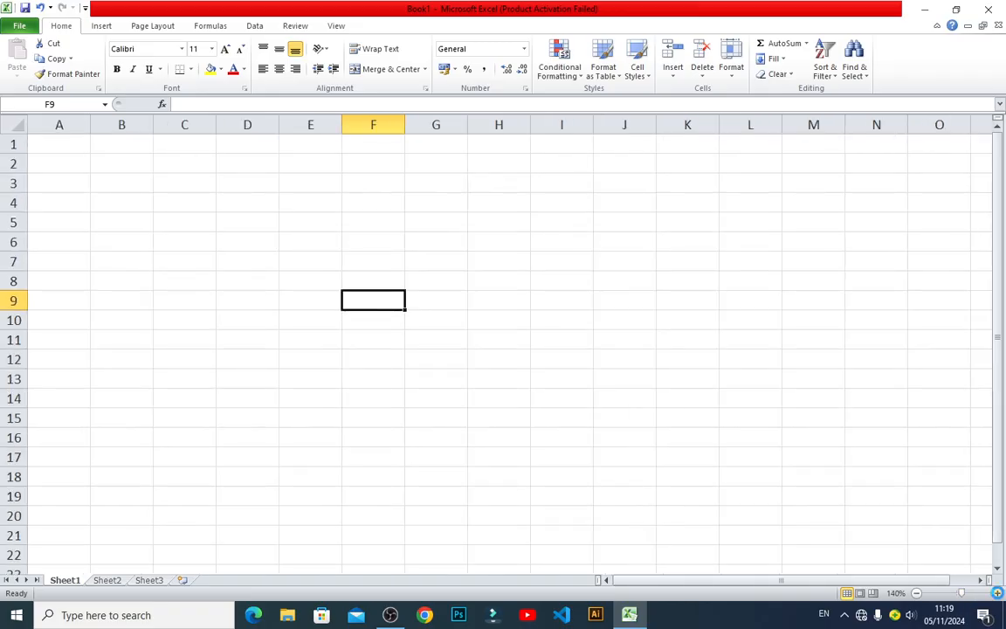
scroll(406, 346, "up", 6, "ctrl")
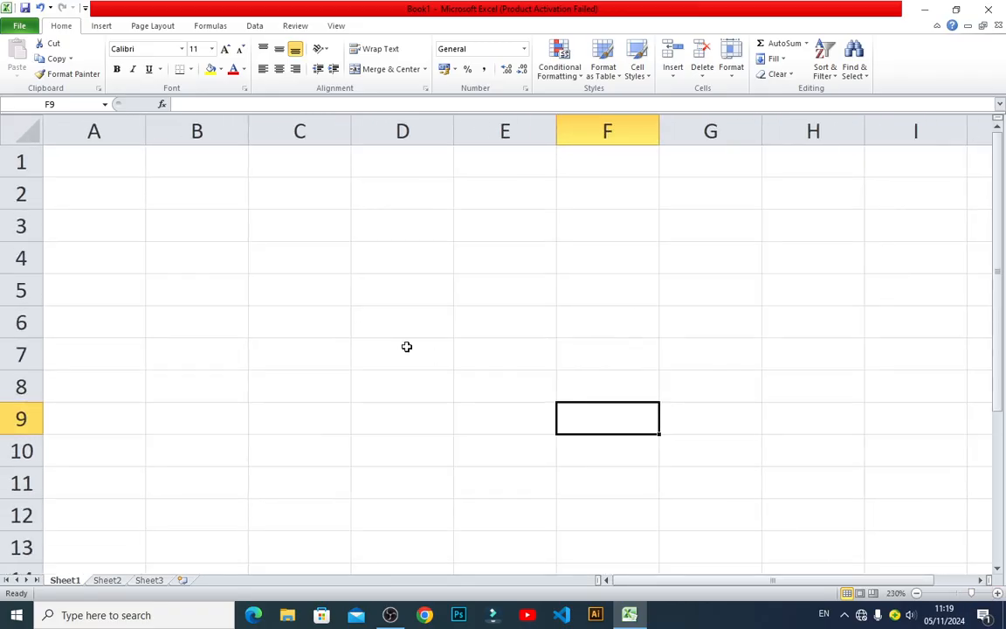
left_click_drag(298, 292, 523, 401)
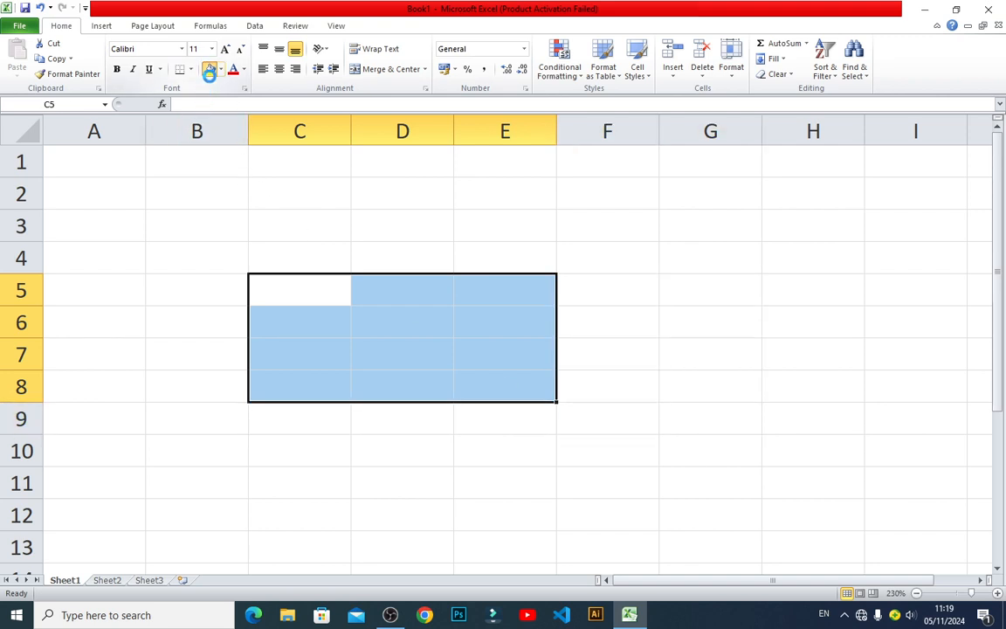
left_click(209, 69)
left_click(189, 69)
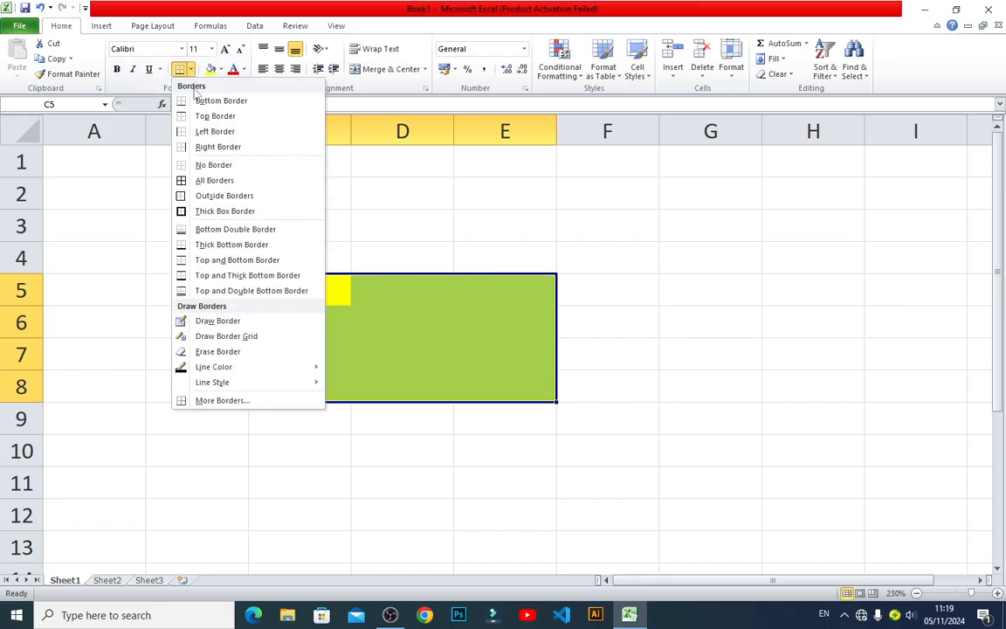
left_click(214, 180)
left_click(710, 386)
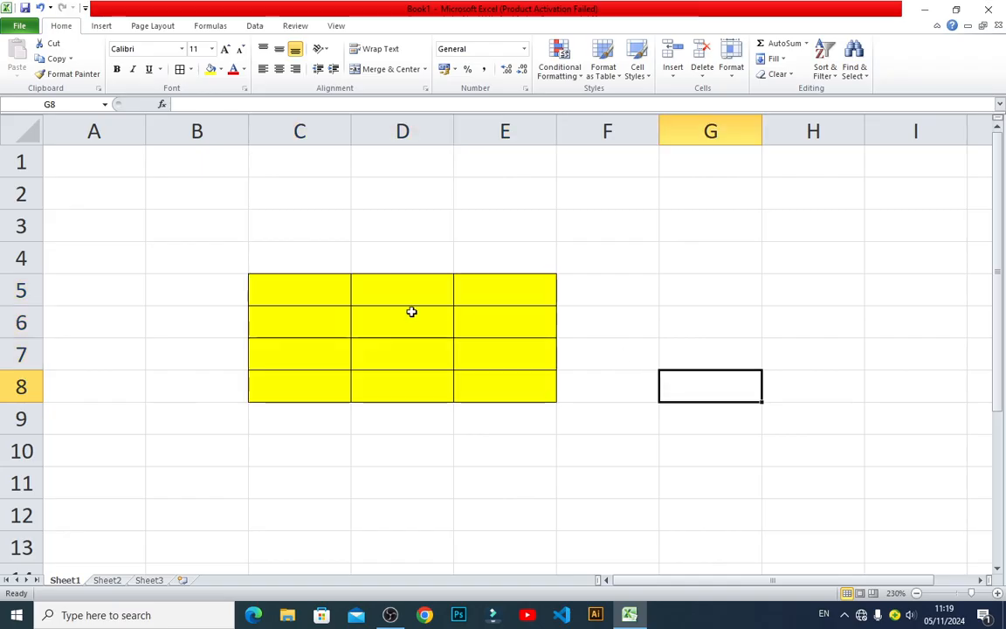
Enter the numbers 1, 2, 3 and 4 down cells C5 to C8 of the yellow table.
left_click(340, 295)
type("1")
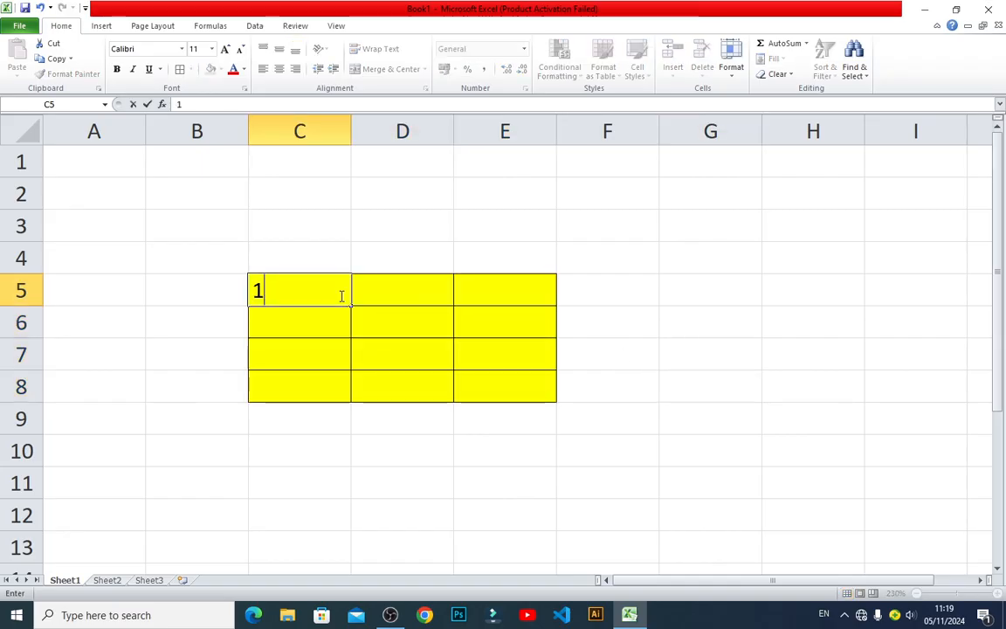
key("Return")
type("2")
key("Return")
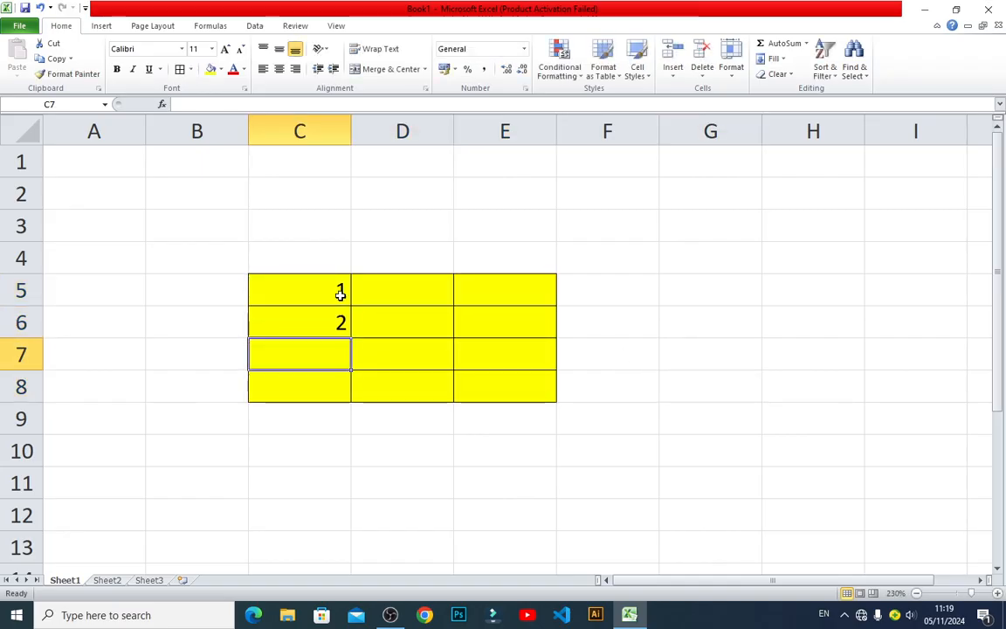
type("3")
key("Return")
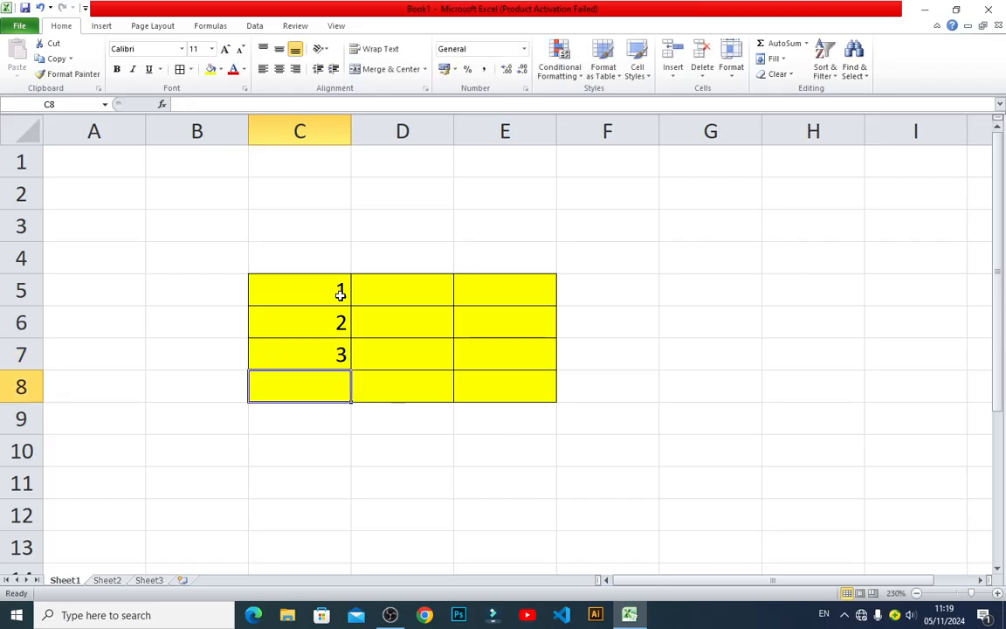
type("4")
key("Tab")
Enter the letters a, b, c and d down cells D5 to D8 of the yellow table.
key("Up")
key("Up")
key("Up")
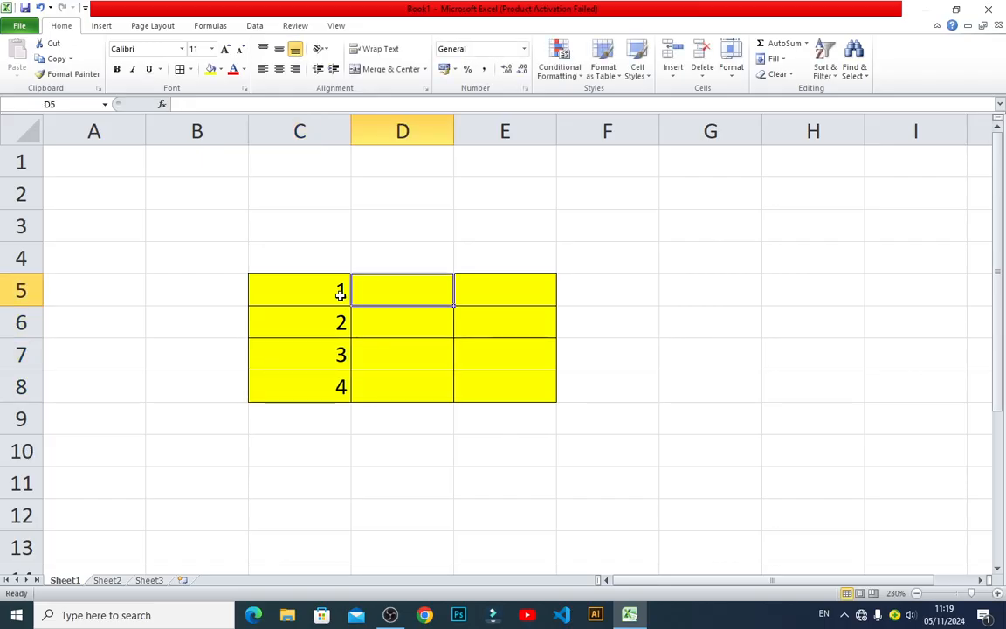
type("a")
key("Return")
type("b")
key("Return")
type("c")
key("Return")
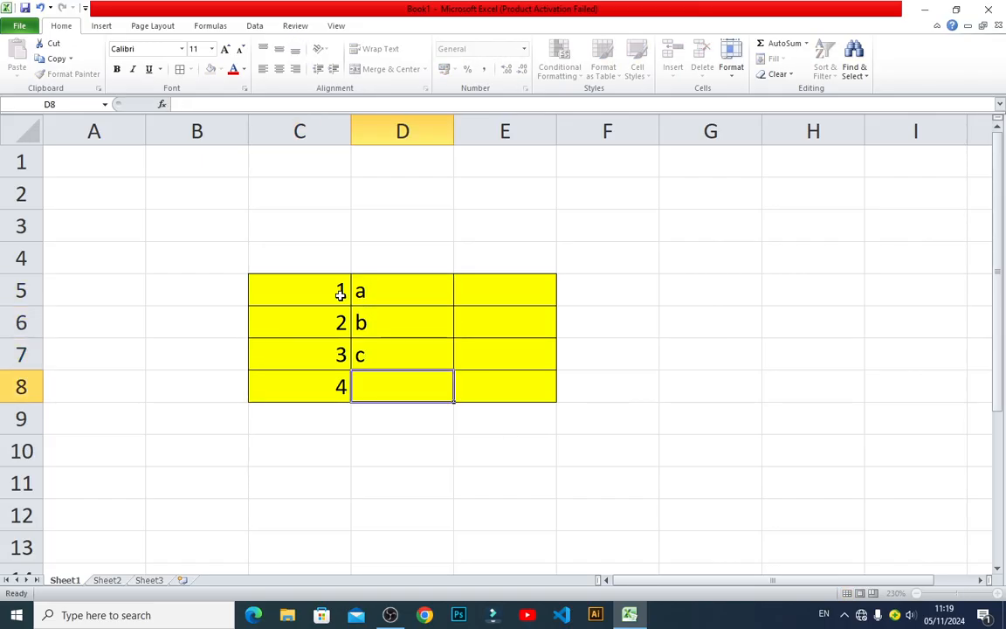
type("d")
key("Tab")
key("Up")
key("Up")
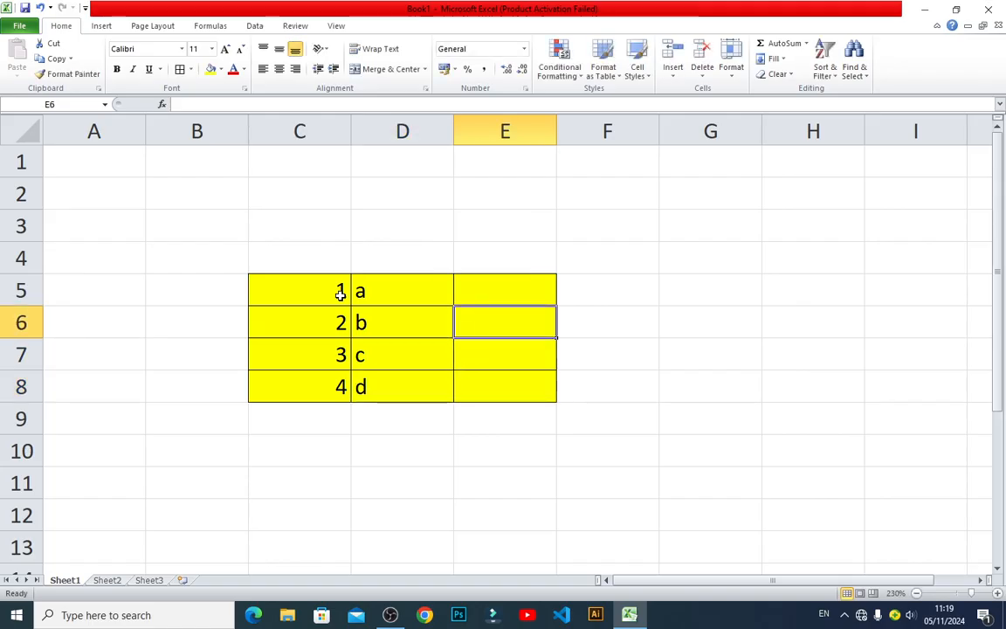
left_click(301, 452)
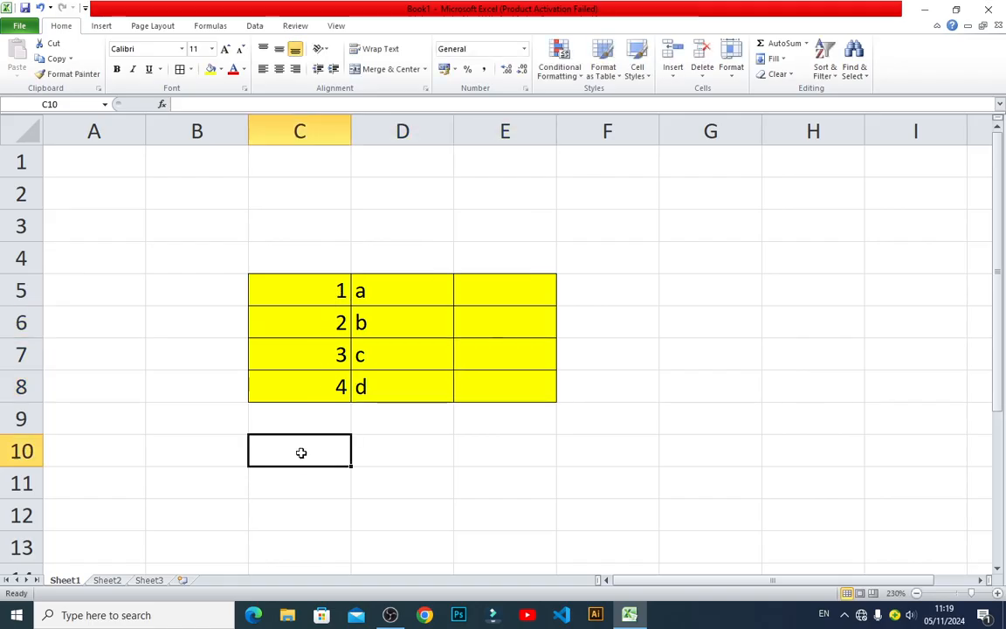
type("=C")
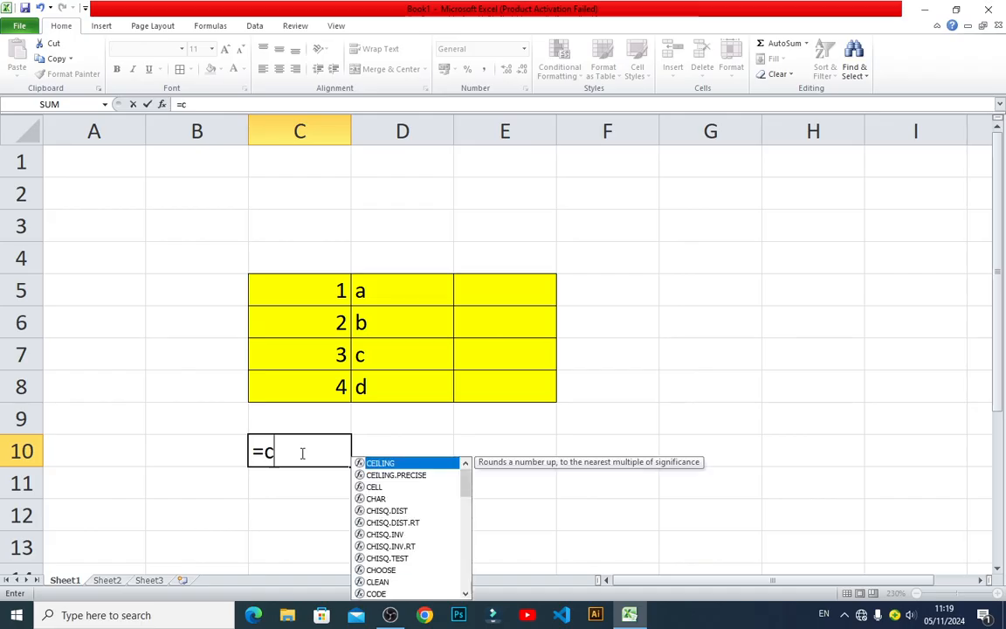
key("BackSpace")
key("BackSpace")
Enter the label "count" in cell B10 below the table.
key("Left")
type("c")
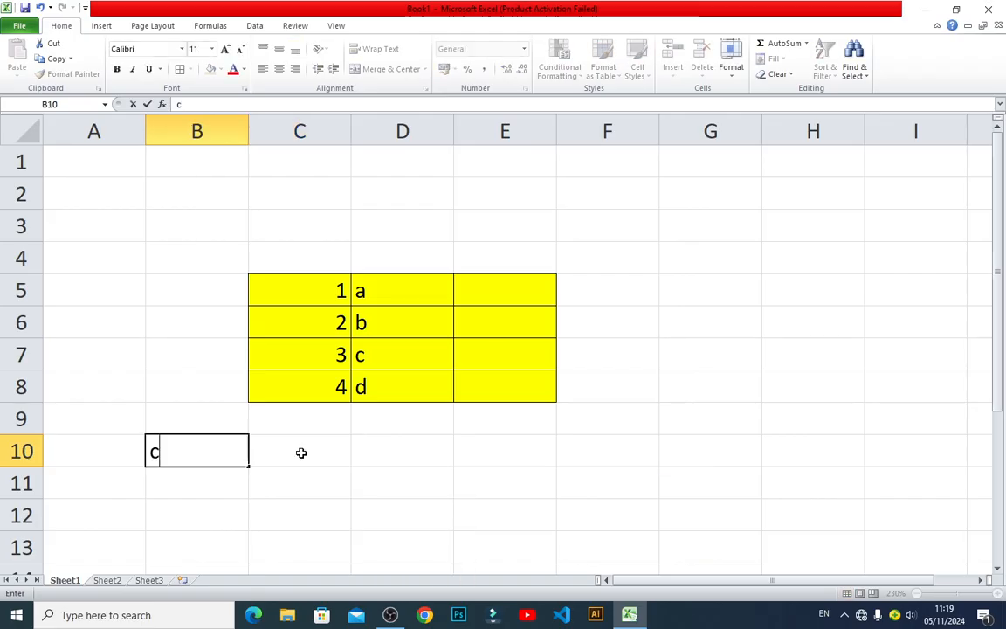
type("ount")
key("Right")
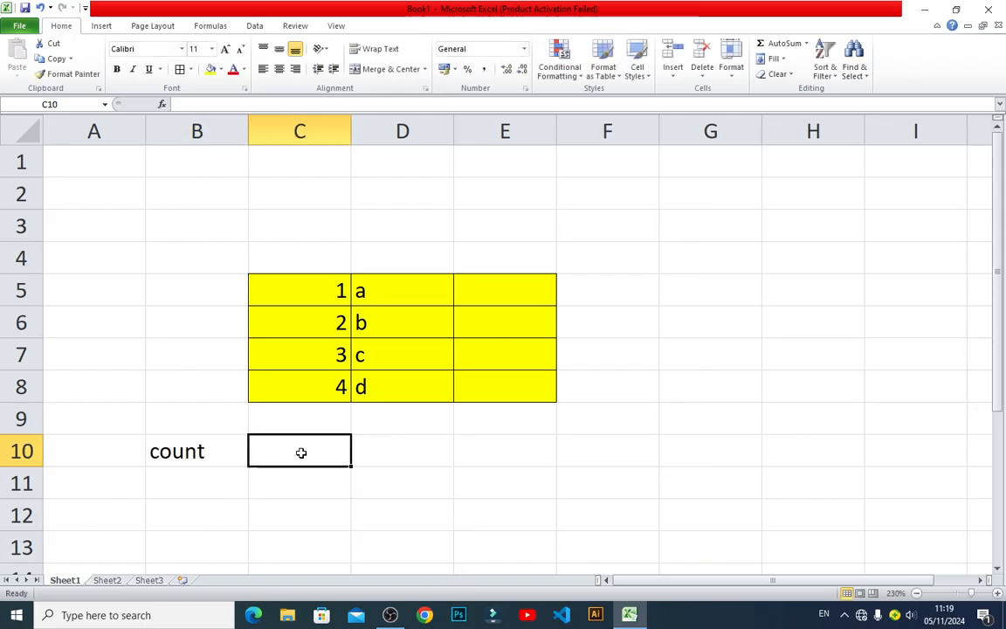
Enter the formula =count(C5:E8) in cell C10 to count the table's numeric cells.
type("=")
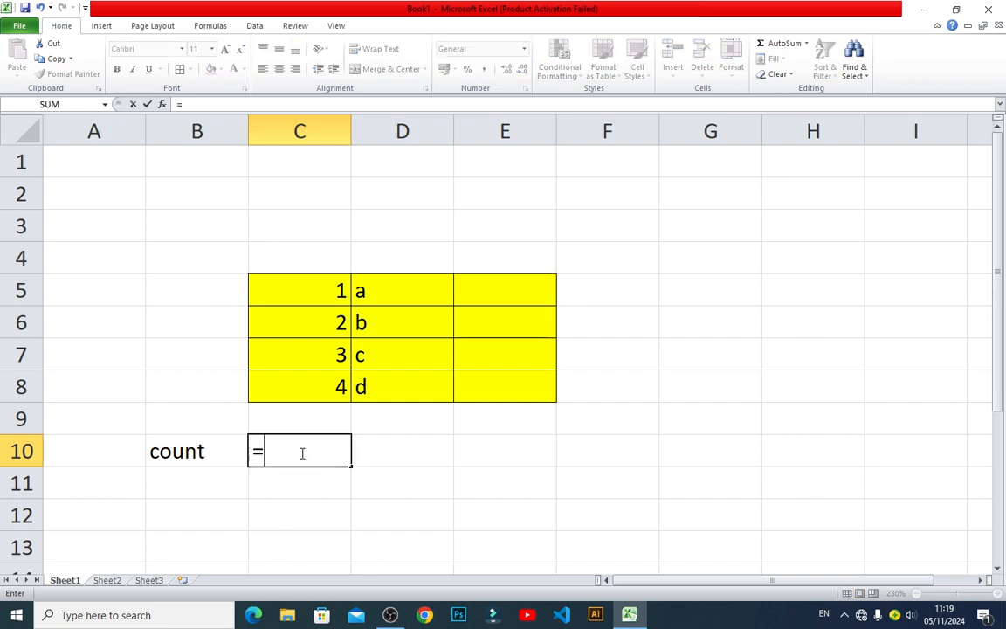
type("count")
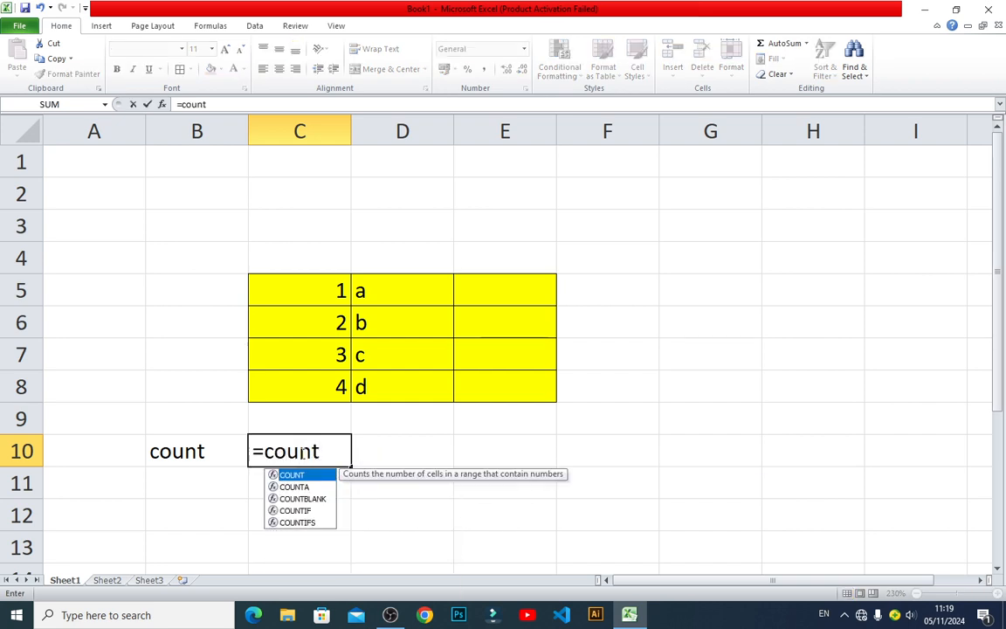
type("(")
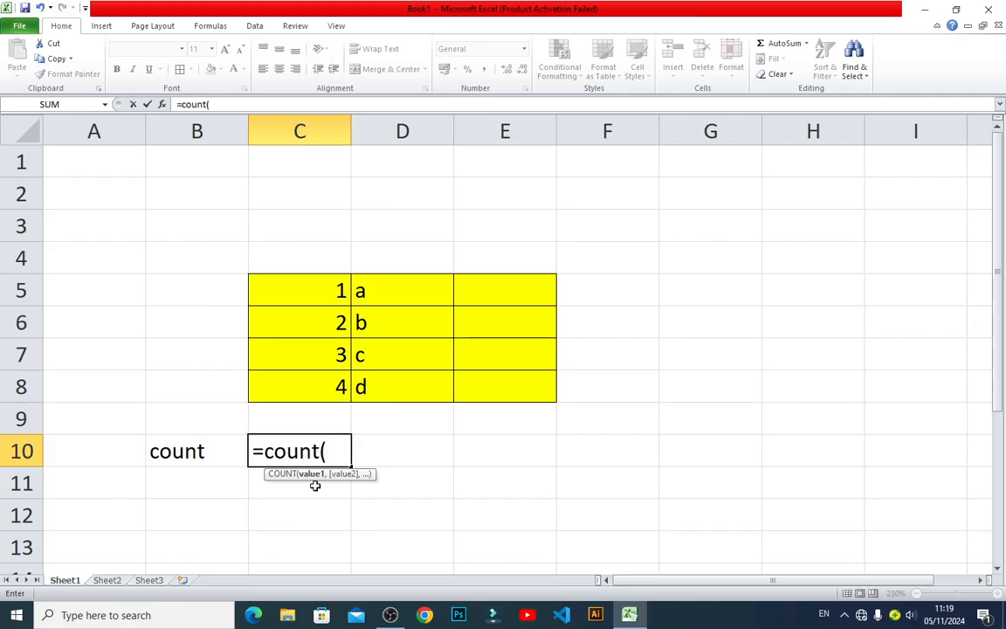
left_click_drag(308, 290, 460, 372)
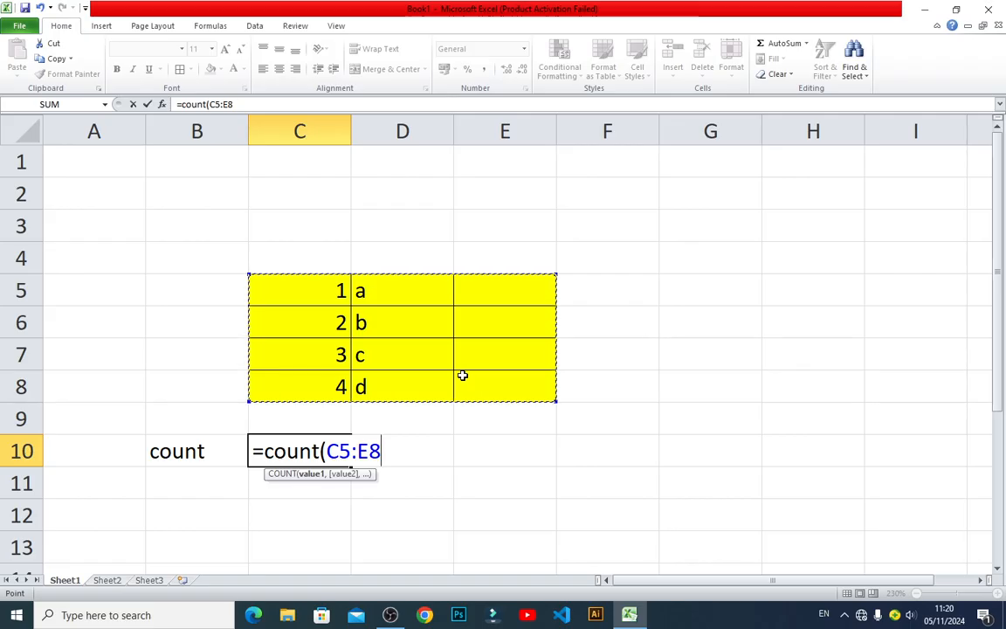
type(")")
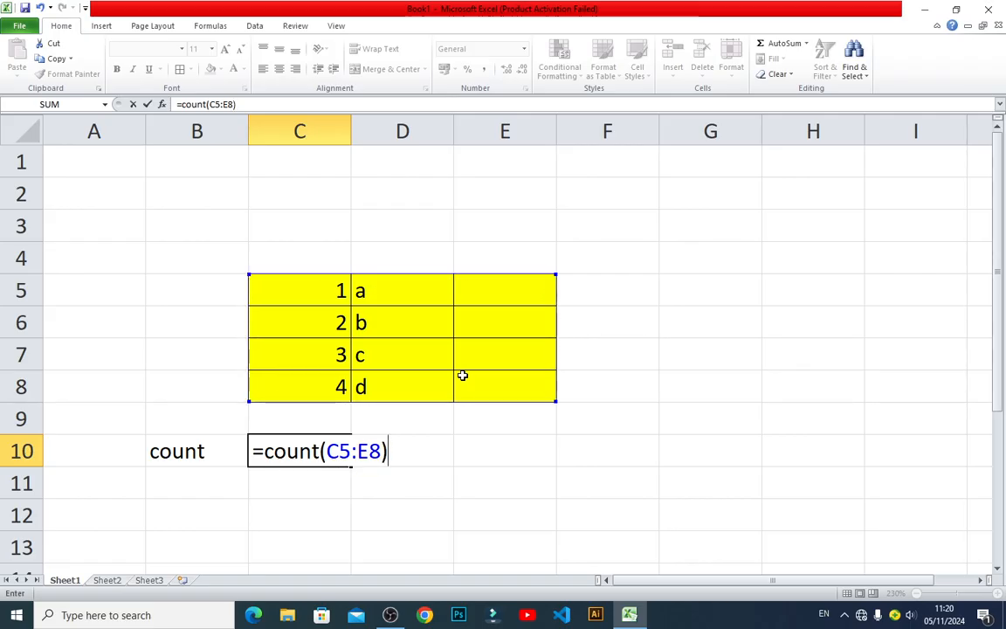
key("Return")
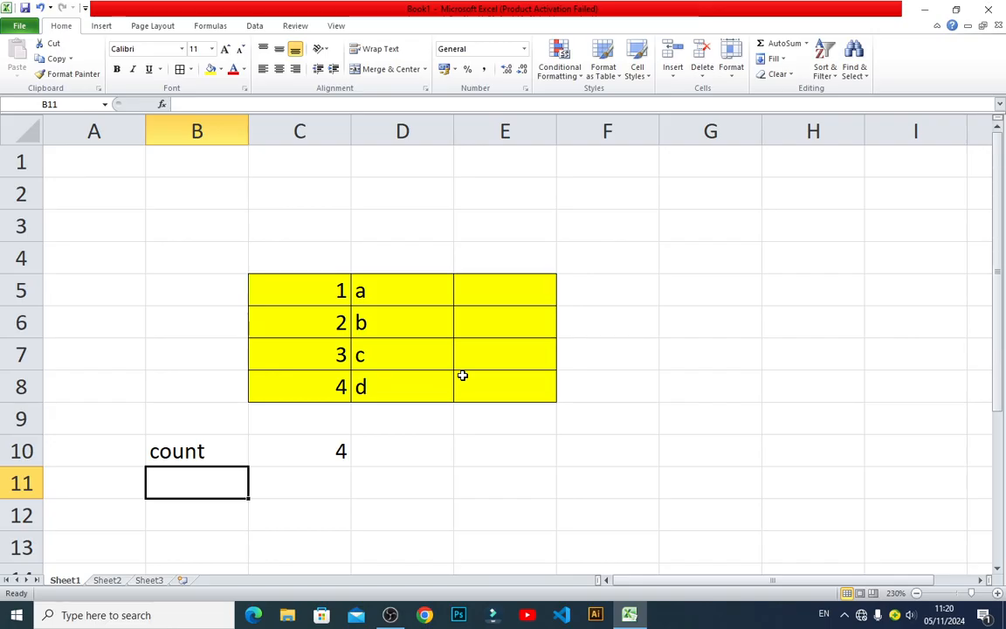
Copy the table C5:E8 and paste the copy starting at cell G5.
left_click_drag(325, 292, 480, 376)
key("ctrl+c")
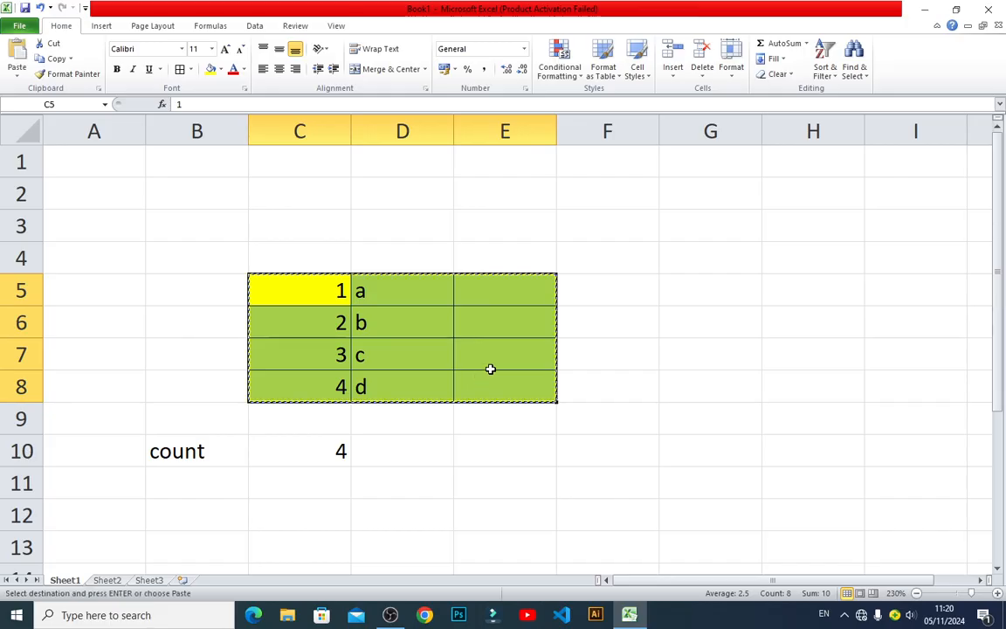
left_click(700, 292)
key("ctrl+v")
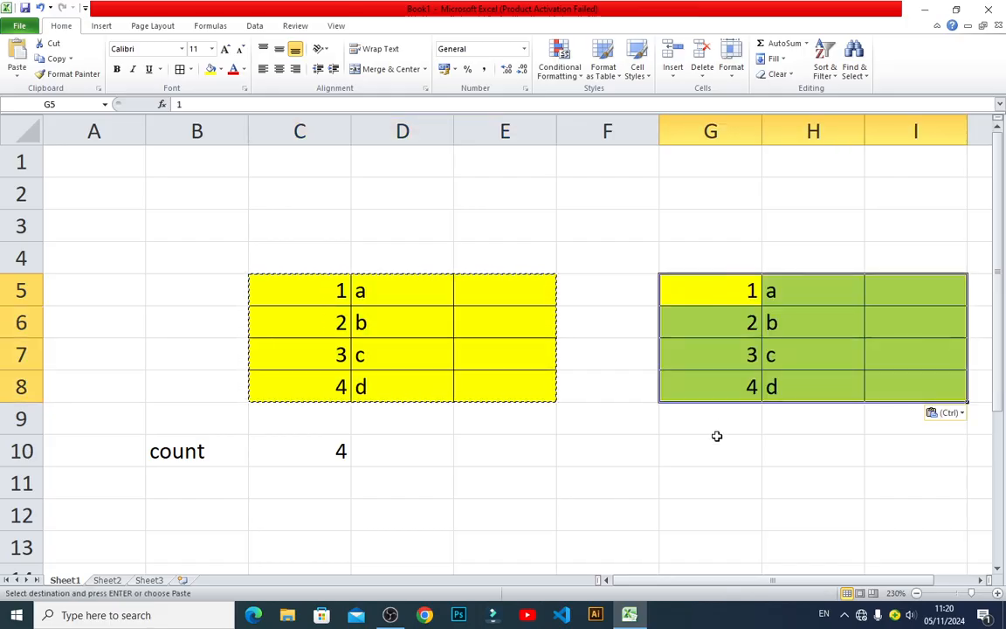
left_click(737, 291)
key("Escape")
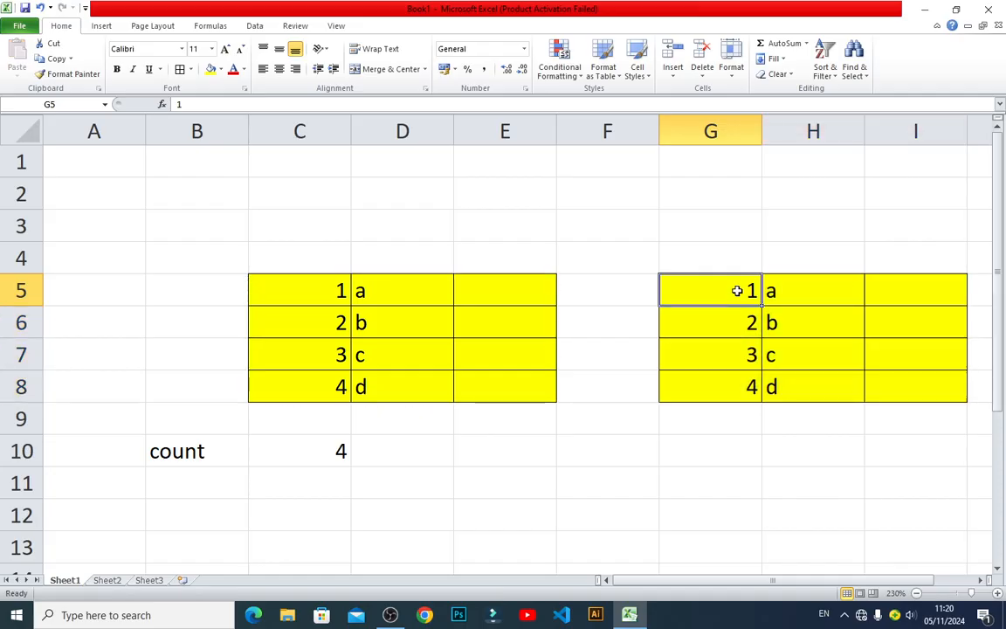
Replace the numbers in cells G5 to G8 of the copied table with 5, 6, 7 and 8.
type("5")
key("Return")
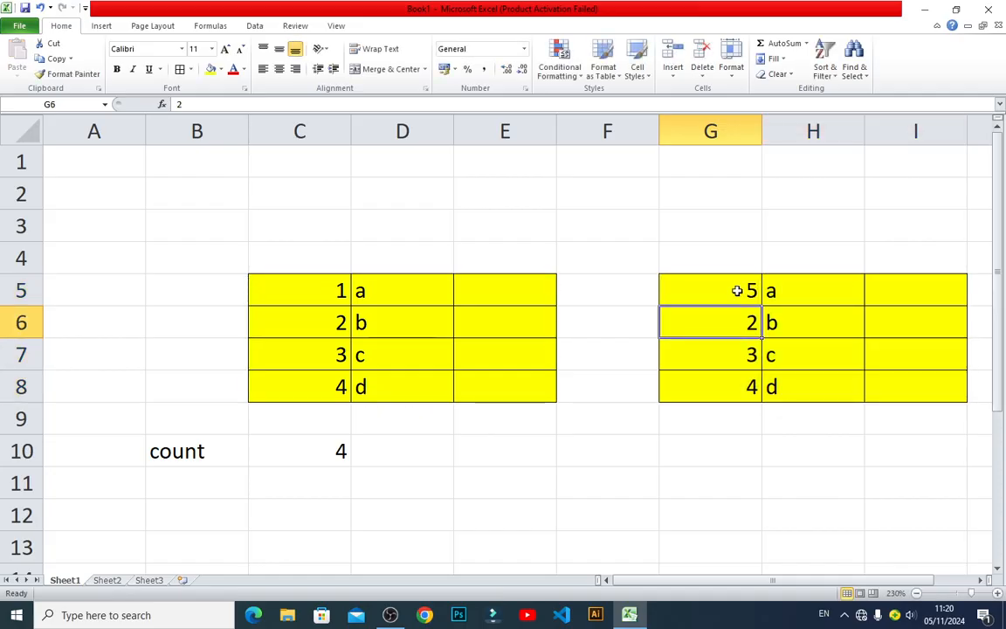
type("6")
key("Return")
type("7")
key("Return")
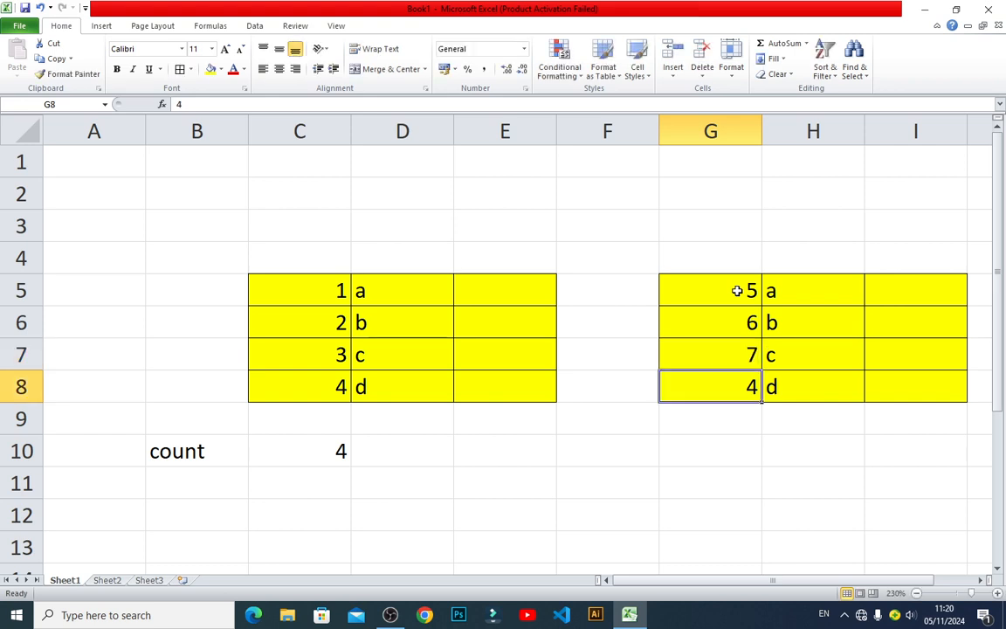
type("8")
key("Return")
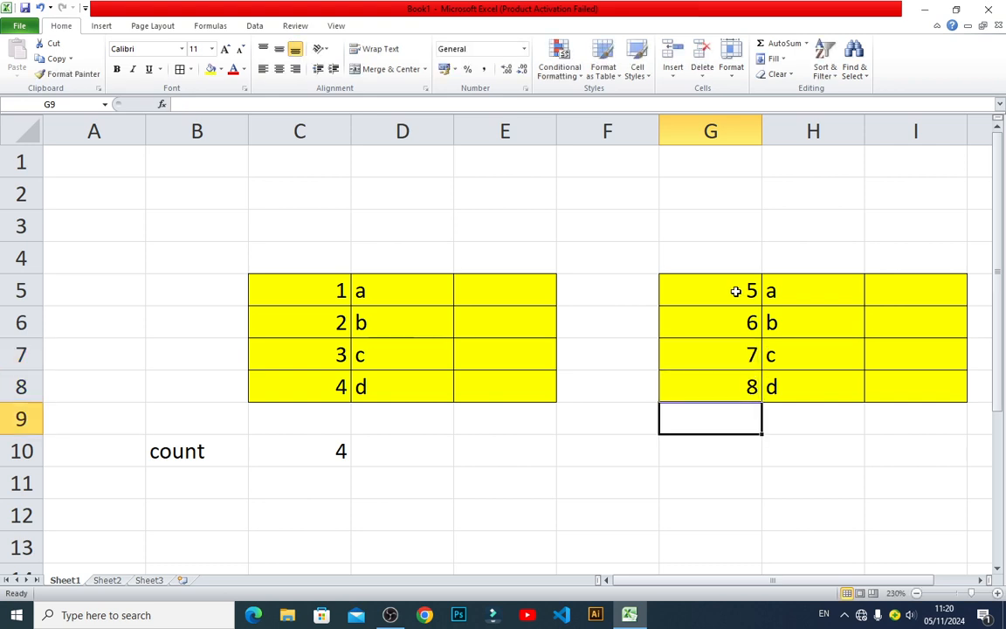
left_click(337, 454)
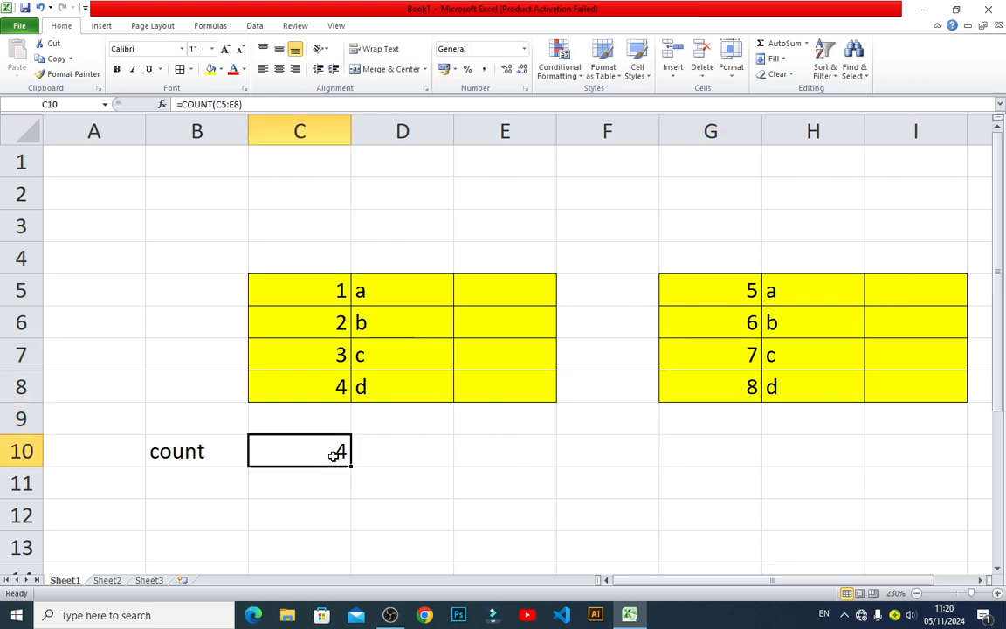
double_click(337, 454)
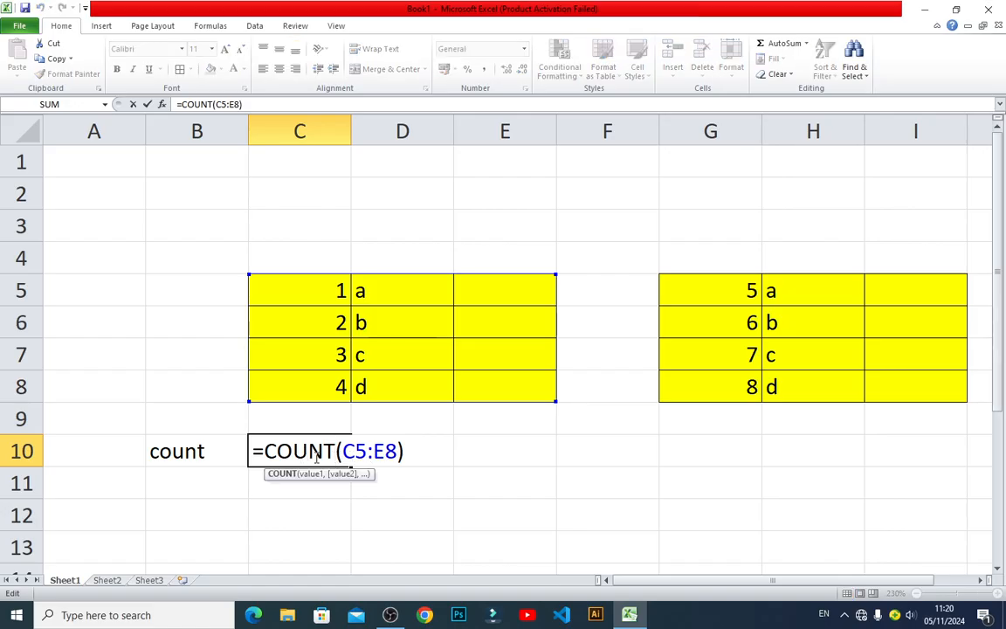
key("Escape")
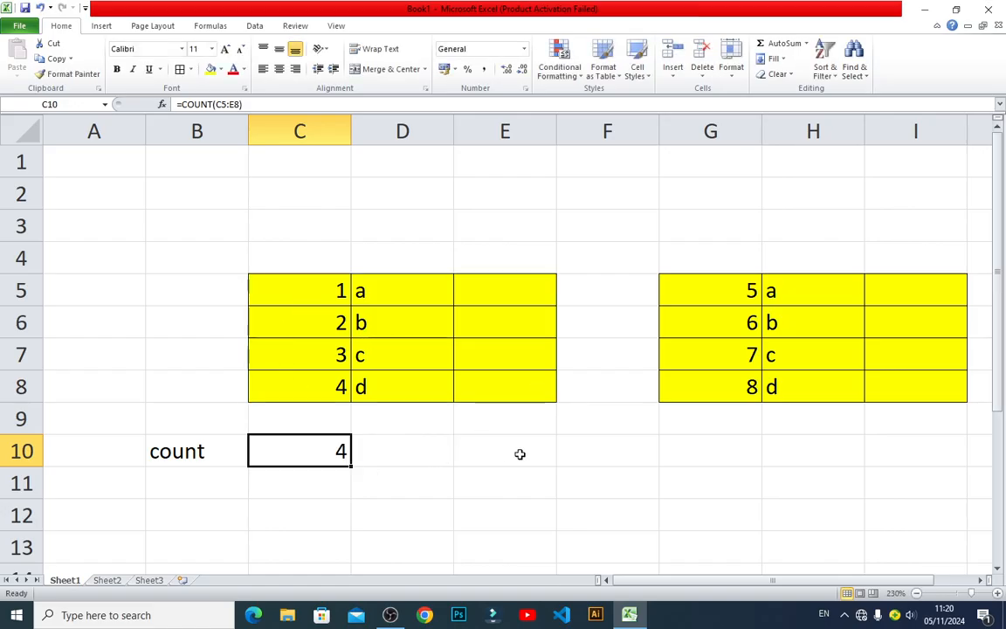
Enter the formula =count(C5:E8,G5:I8) in cell G10 to count the numeric cells of both tables.
left_click(744, 454)
type("=")
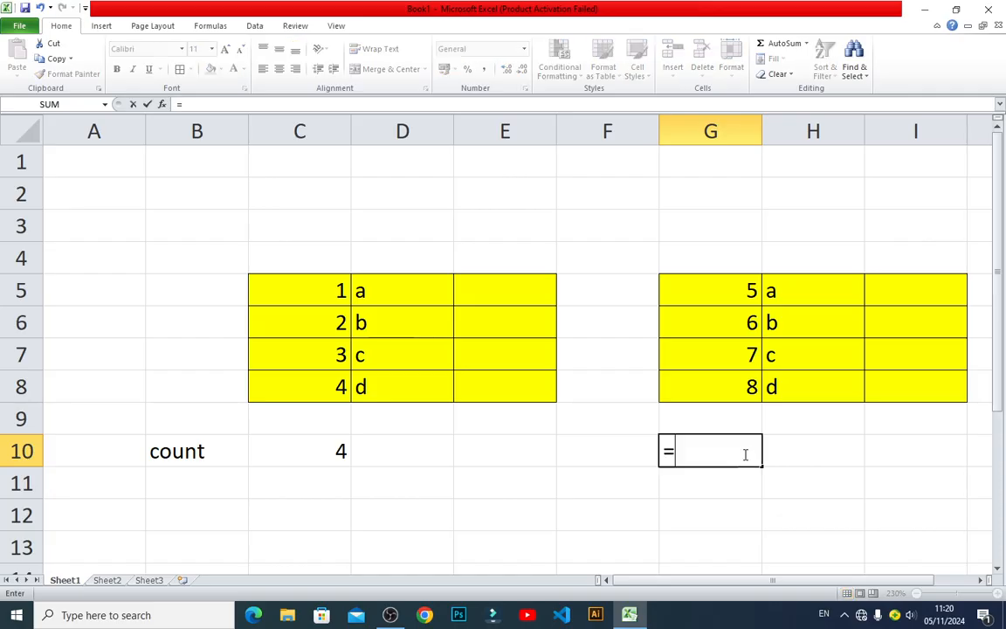
type("counti")
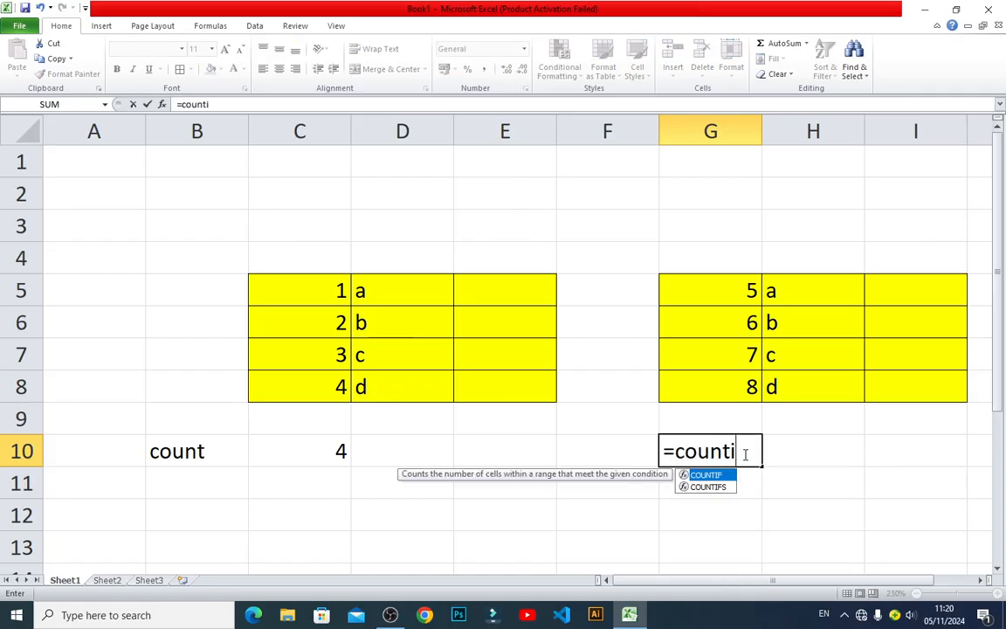
key("BackSpace")
type("(")
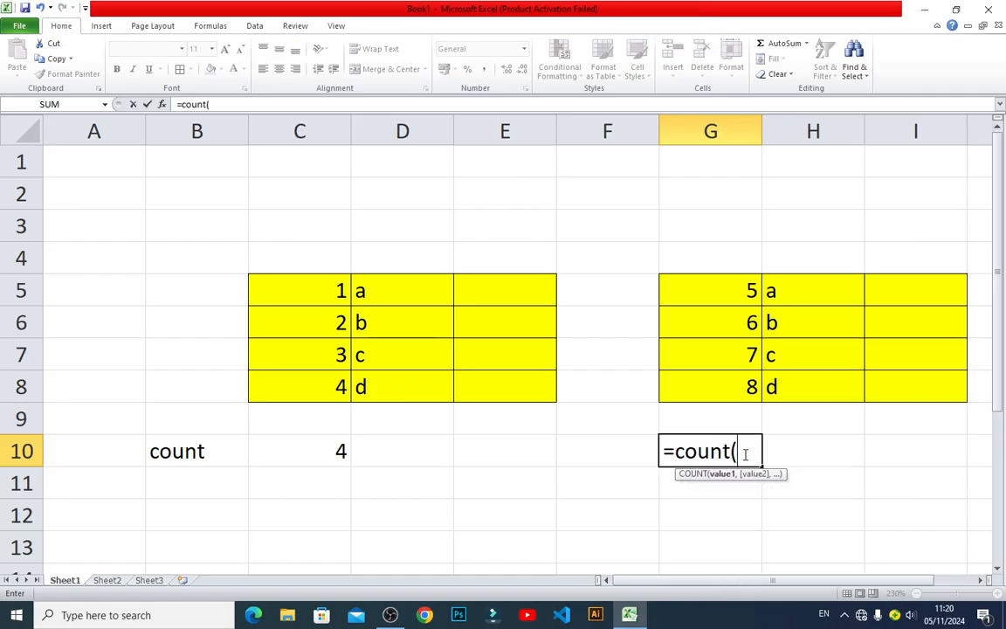
left_click_drag(341, 292, 468, 377)
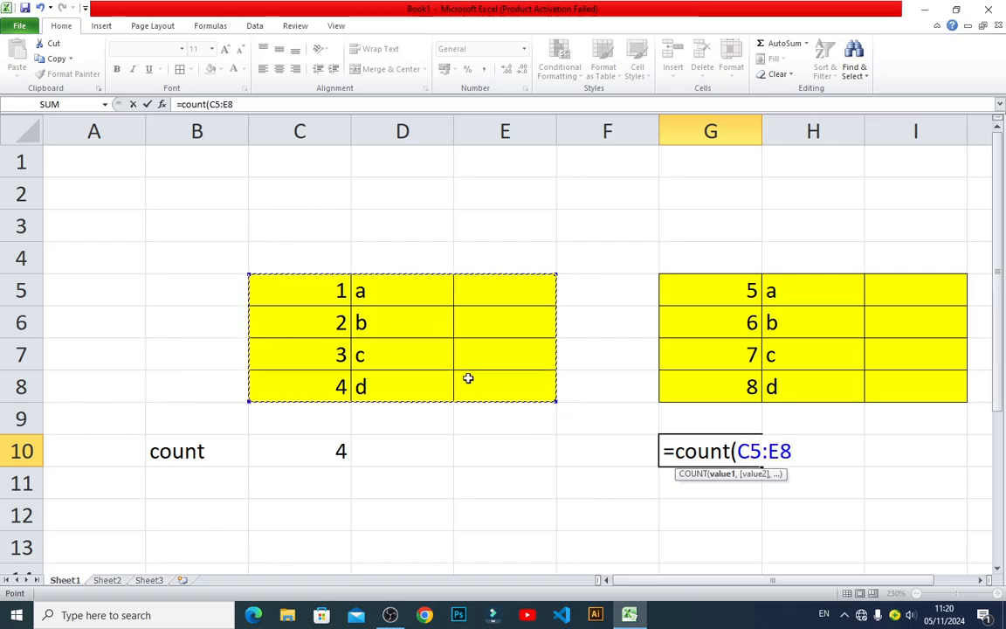
type(",")
left_click_drag(714, 287, 874, 381)
type(")")
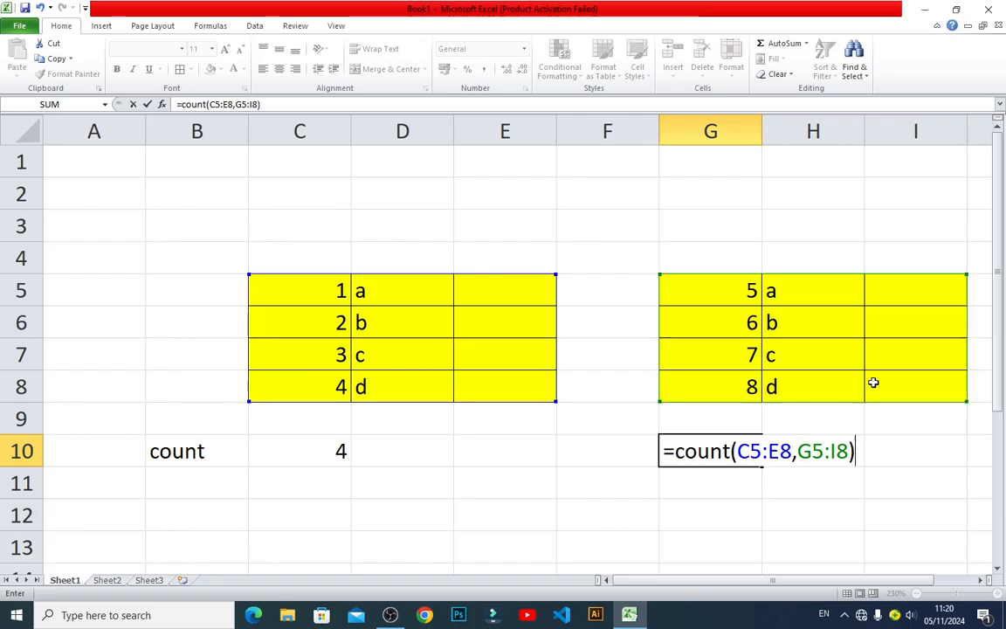
key("Return")
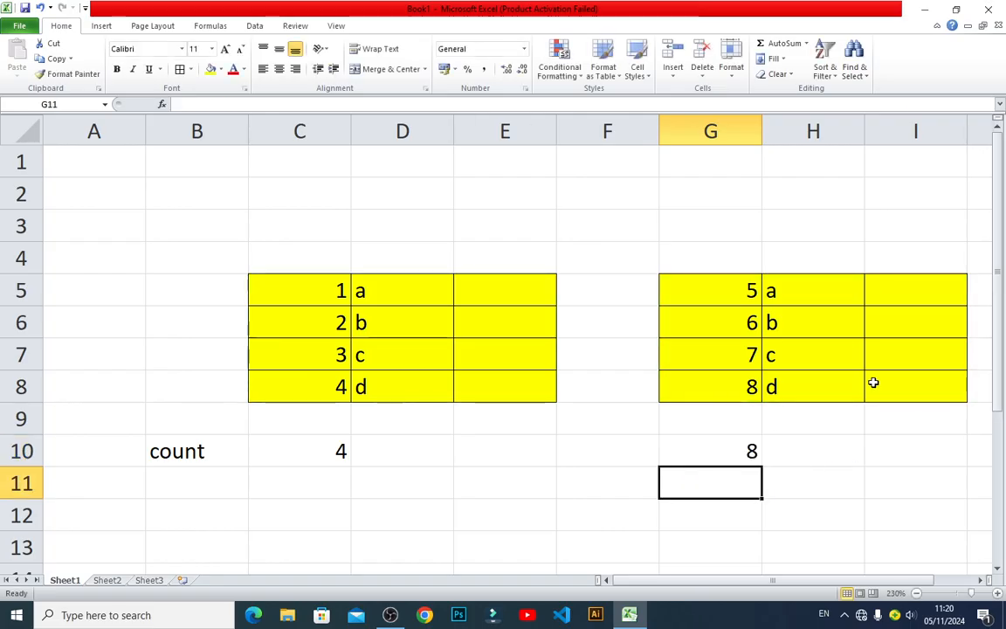
key("Up")
key("alt+Tab")
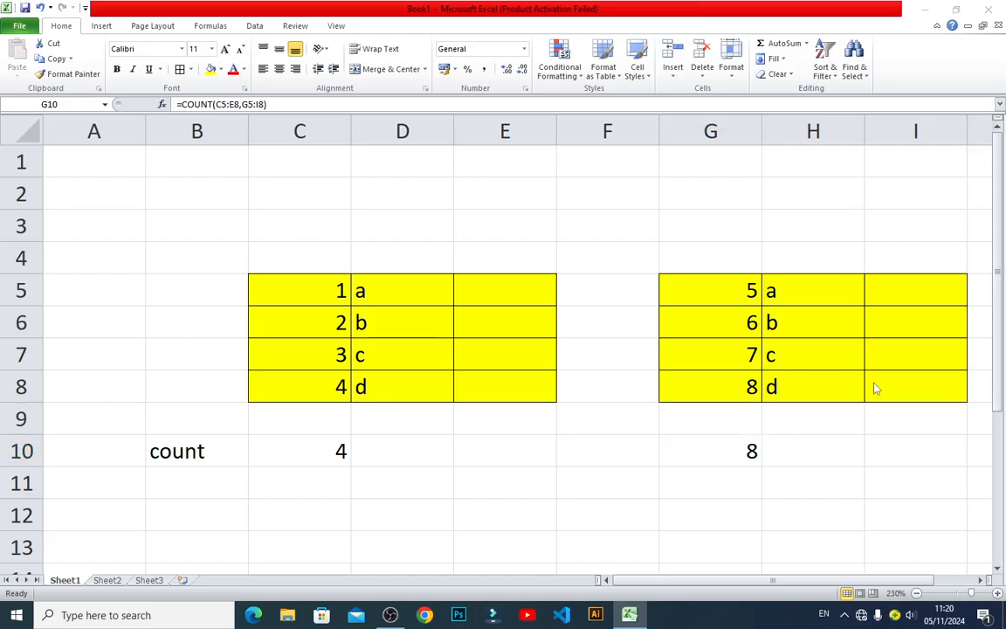
key("alt+Tab")
Compare the COUNT formulas in C10 and G10 with the number cells of the two tables.
left_click(335, 452)
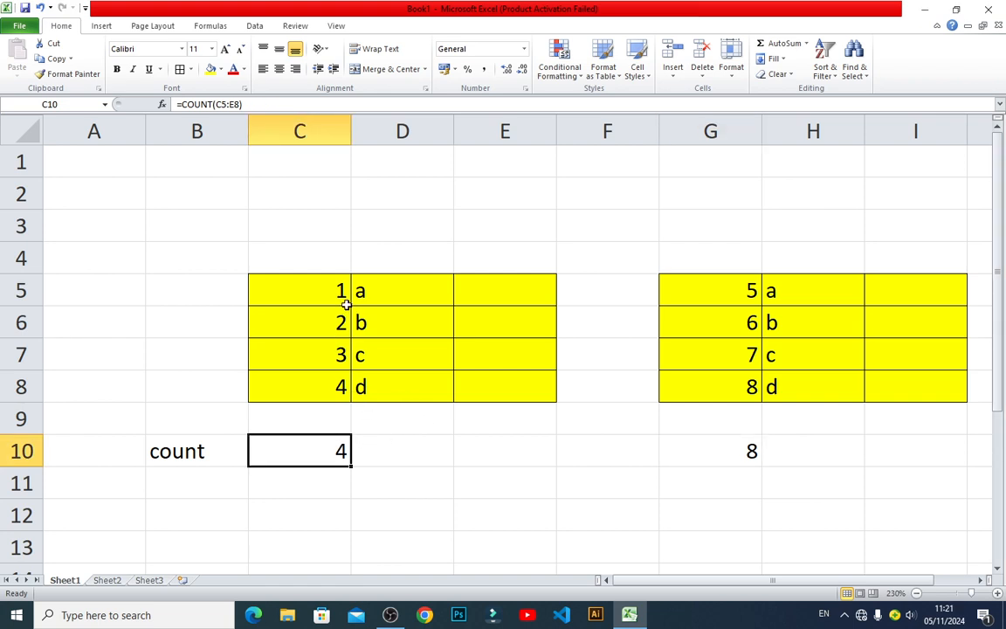
left_click(316, 294)
left_click(323, 348)
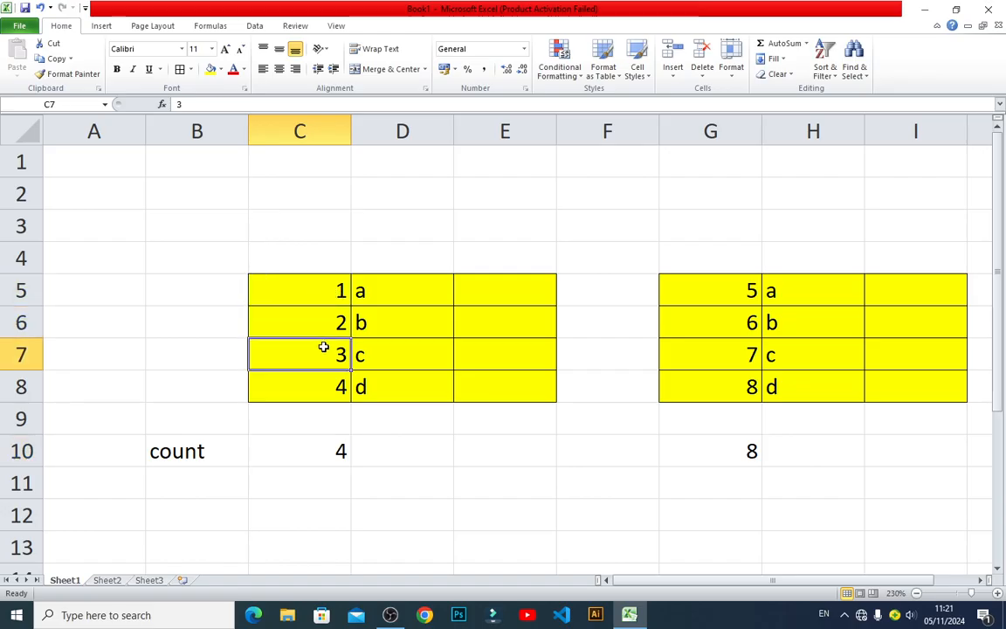
left_click(330, 386)
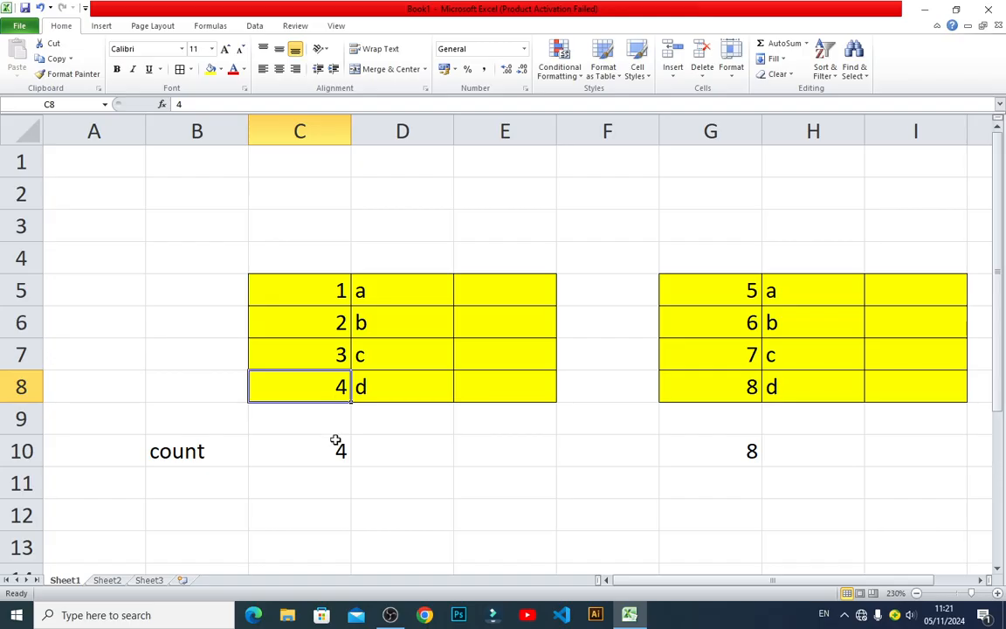
left_click(716, 386)
left_click(739, 452)
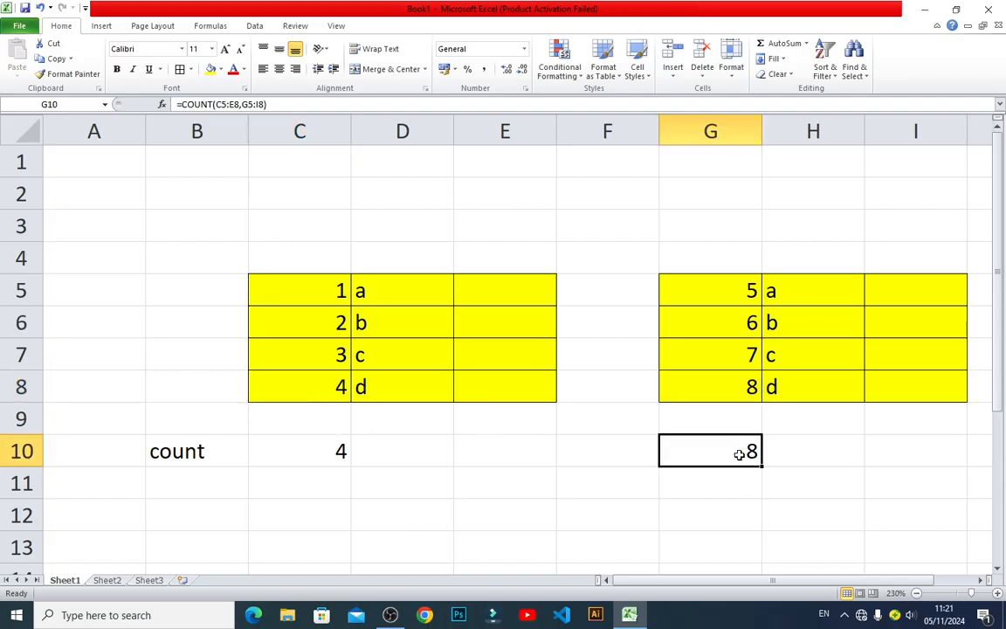
left_click(331, 291)
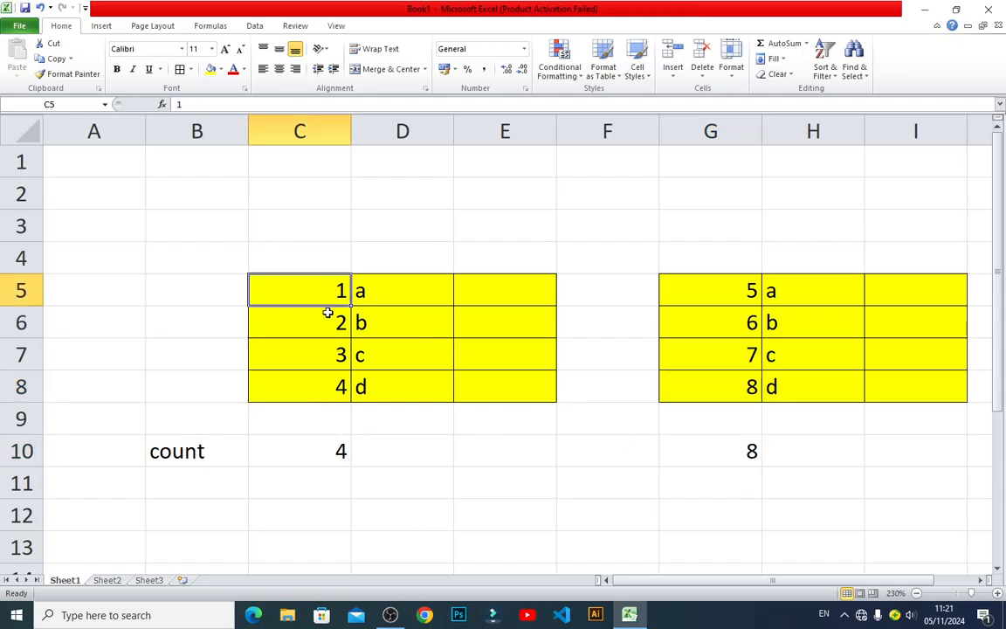
left_click(327, 314)
left_click(308, 362)
left_click(312, 406)
Replace the numbers in cells C5 to C8 of the first table with 50, 66, 77 and 88.
left_click(328, 296)
type("50")
key("Return")
type("6")
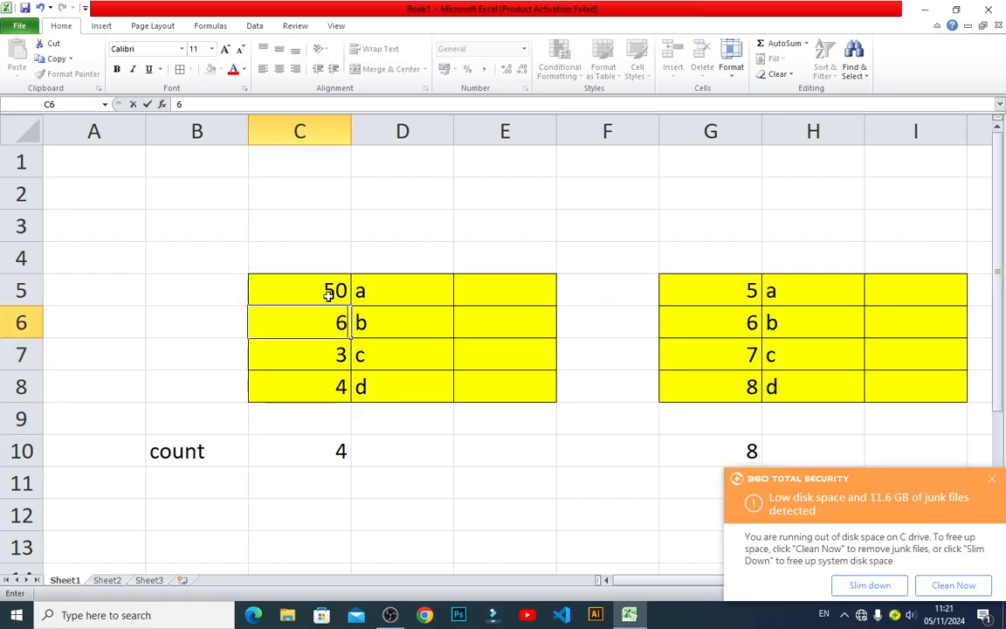
type("6")
key("Return")
type("77")
key("Return")
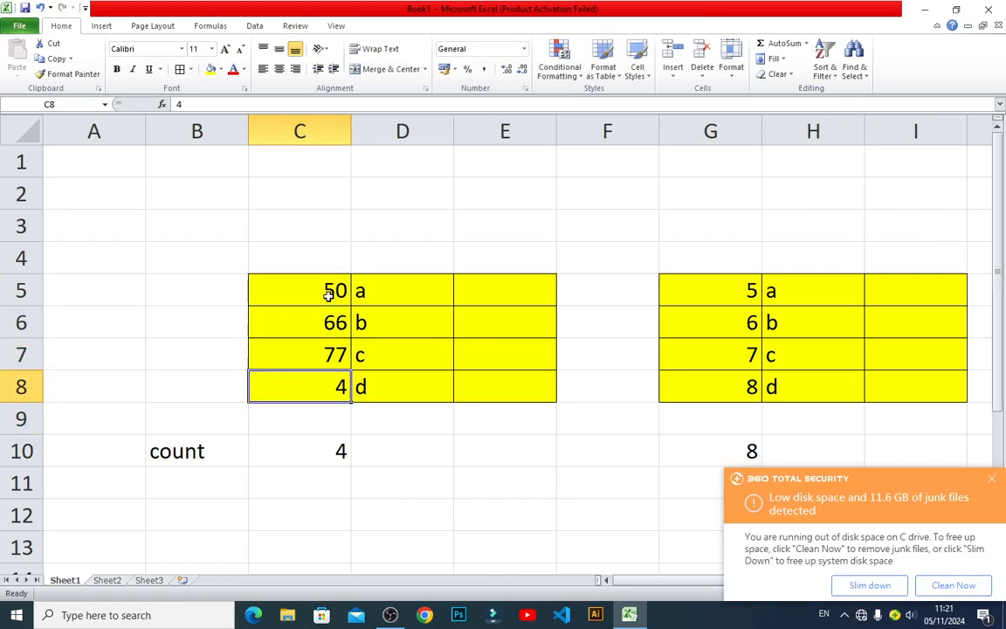
type("88")
key("Return")
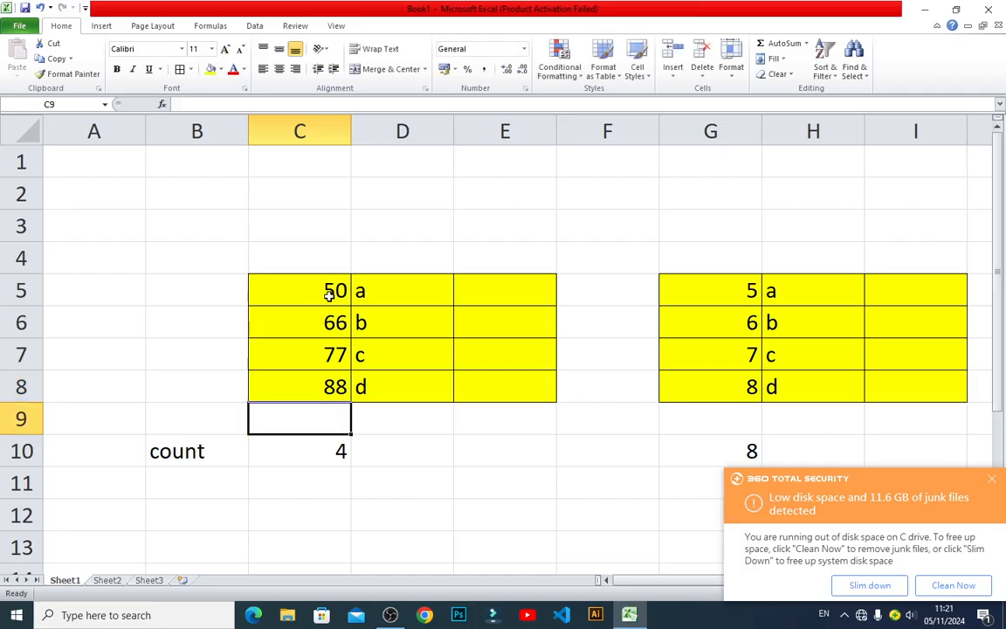
Inspect the range used by the COUNT formula in cell C10, leaving the formula as it is.
left_click(348, 453)
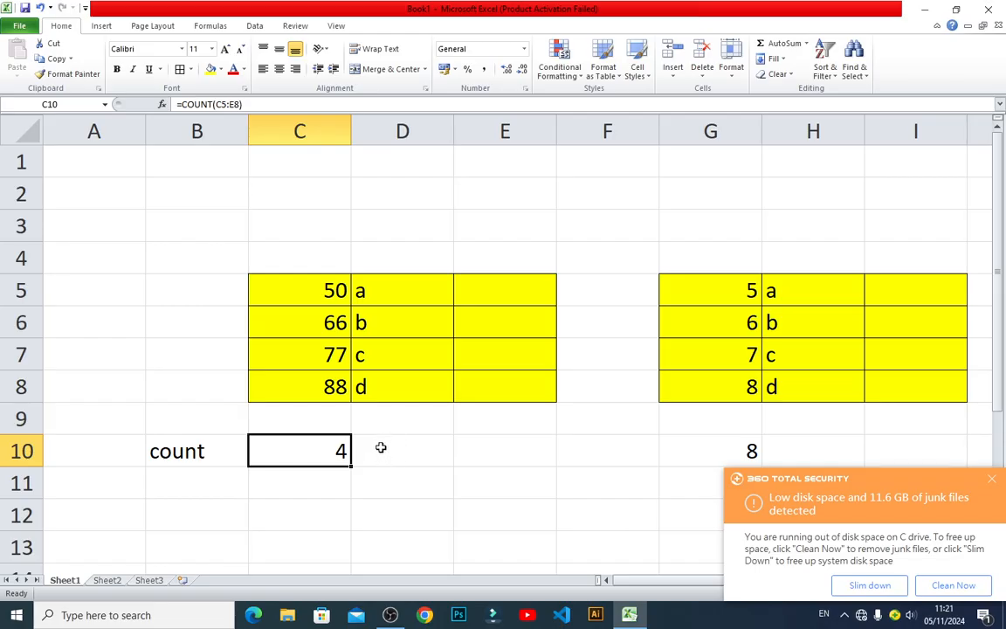
double_click(324, 444)
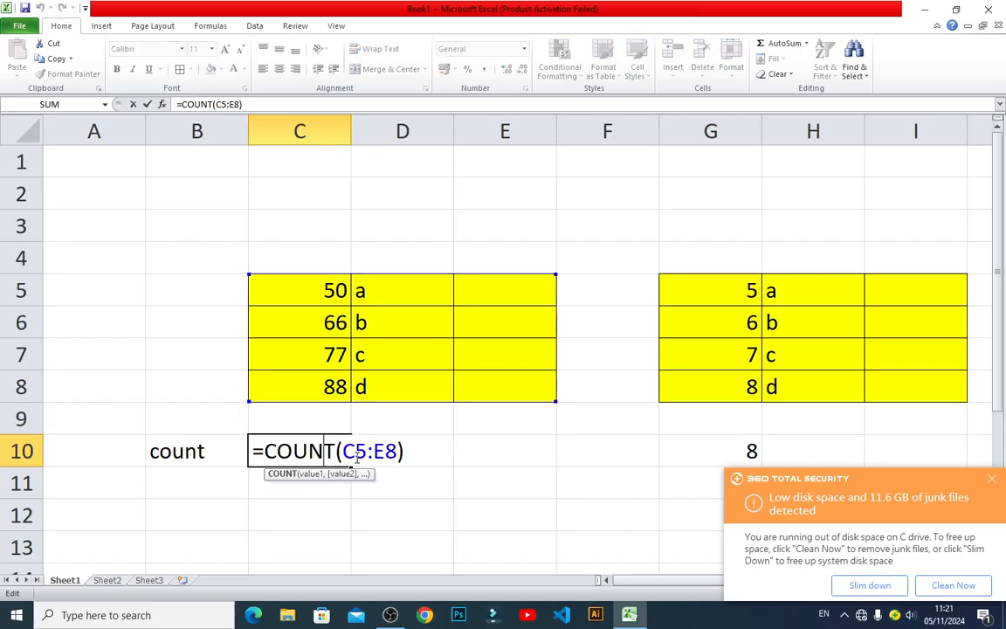
key("Escape")
Replace the letter in cell D6 with 99 and enter 44 in the blank cell E8.
left_click(384, 325)
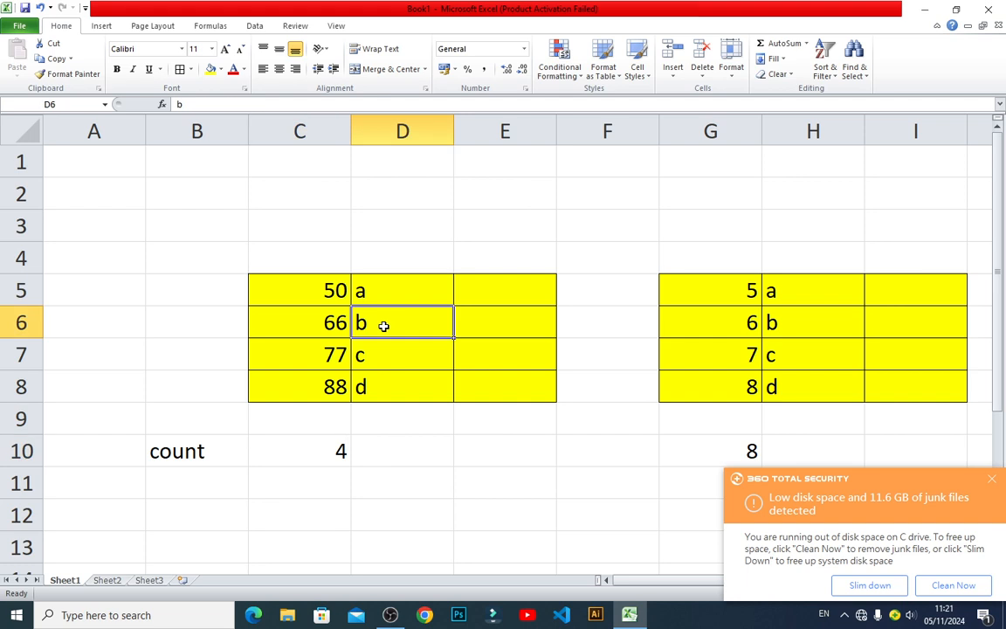
type("99")
key("Return")
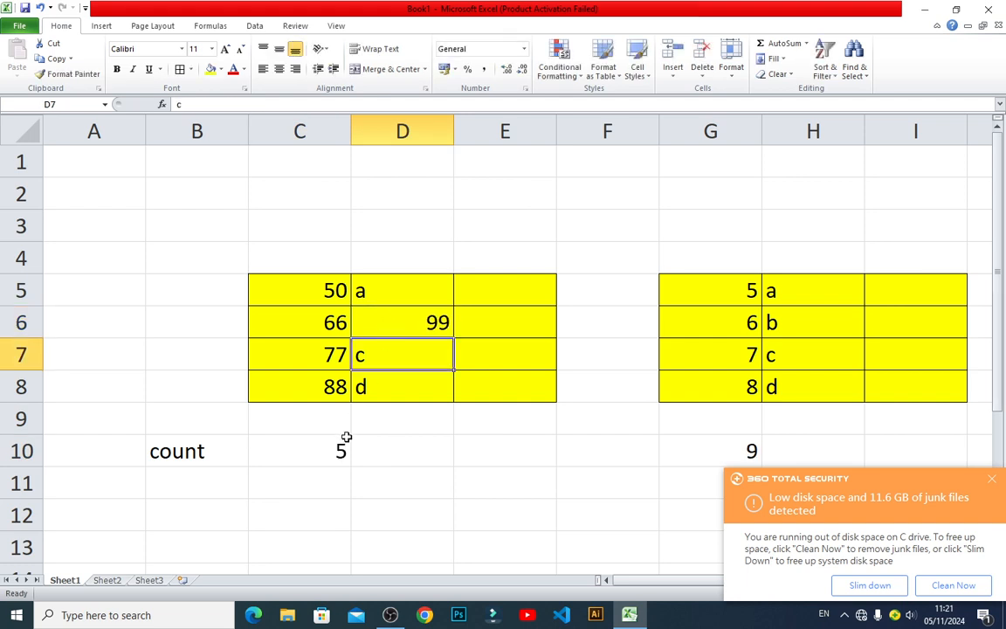
left_click(476, 398)
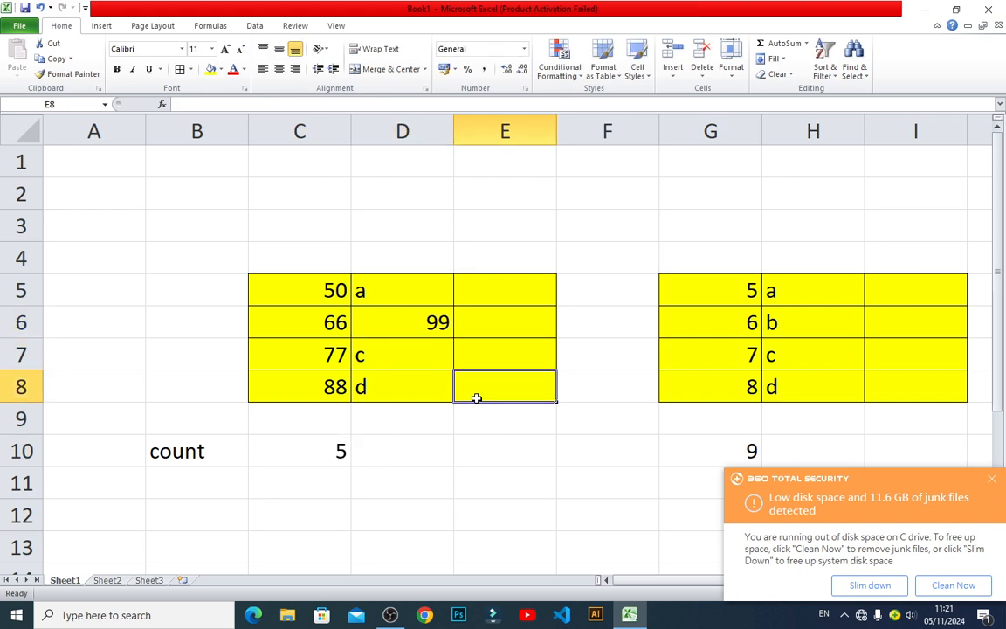
type("44")
key("Return")
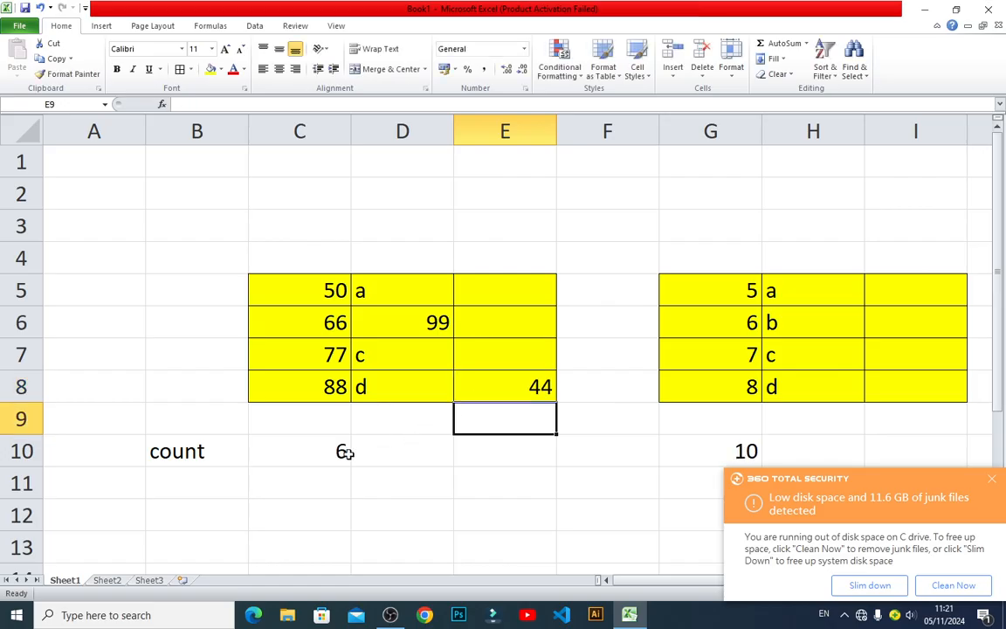
Review the ranges referenced by the COUNT formulas in cells C10 and G10.
left_click(319, 453)
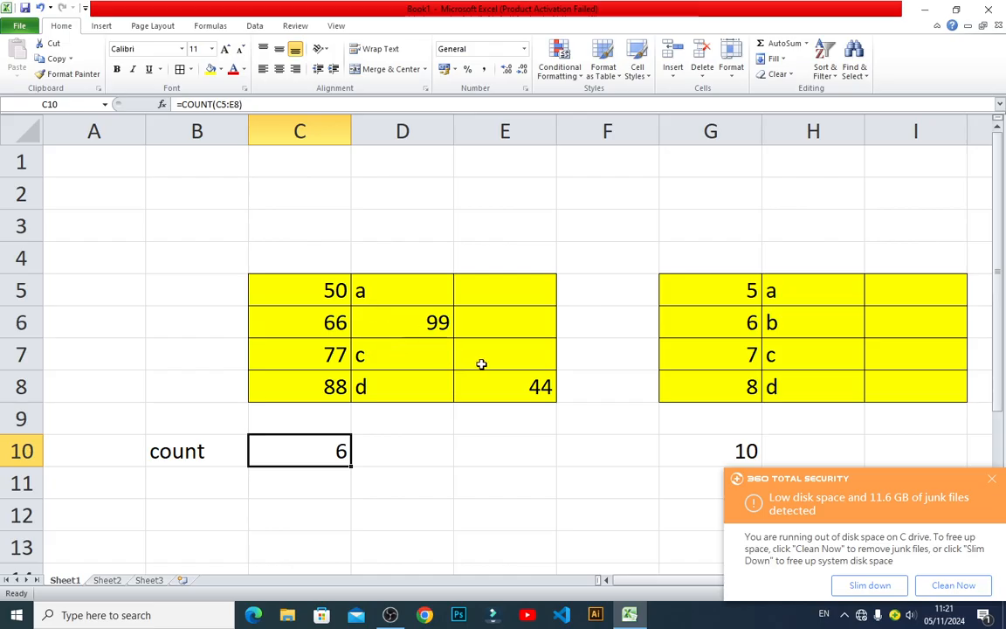
double_click(293, 454)
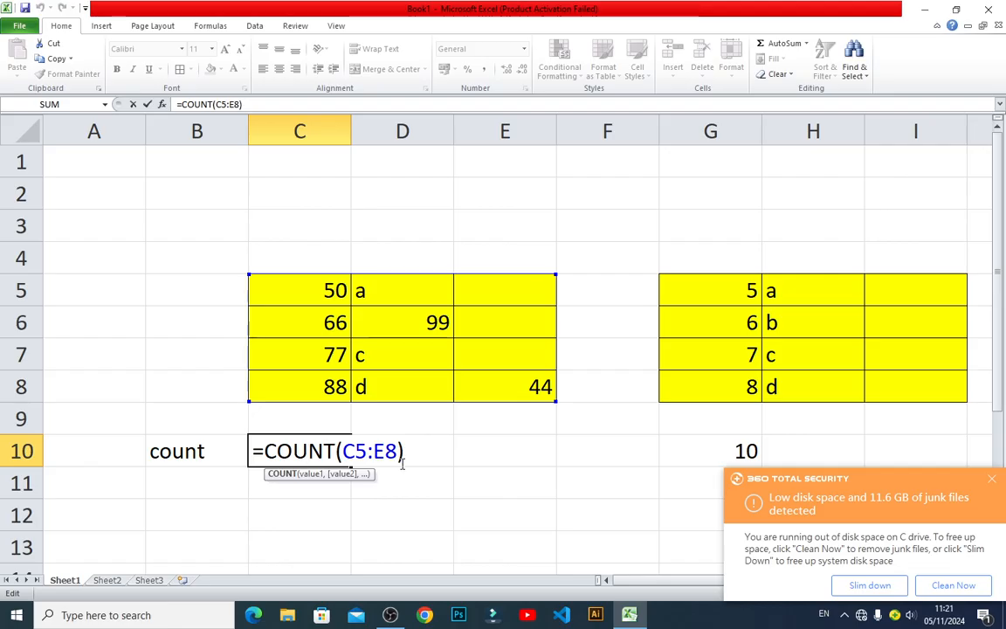
key("ctrl+Return")
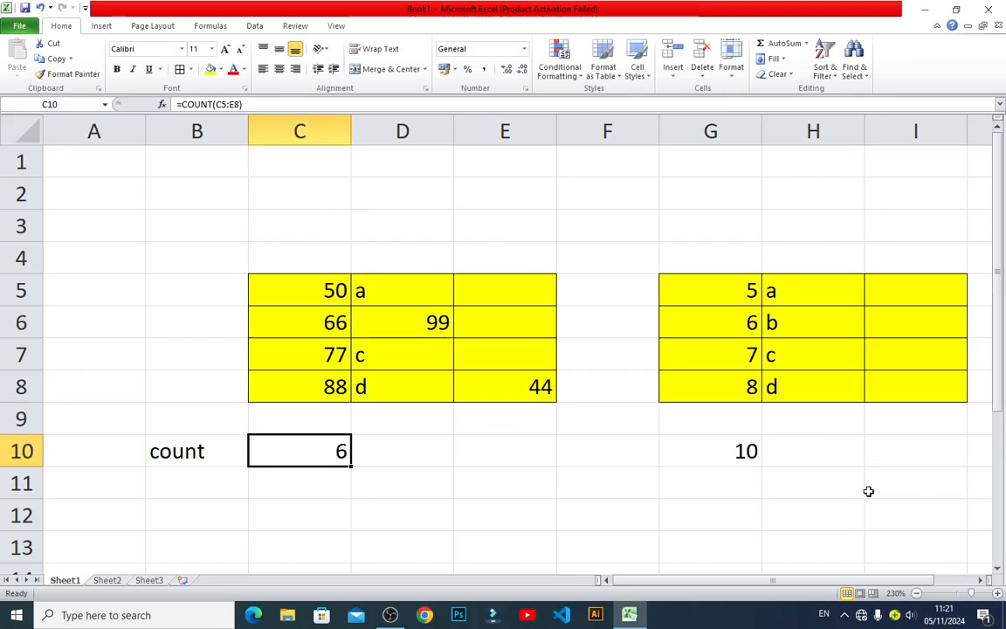
double_click(739, 448)
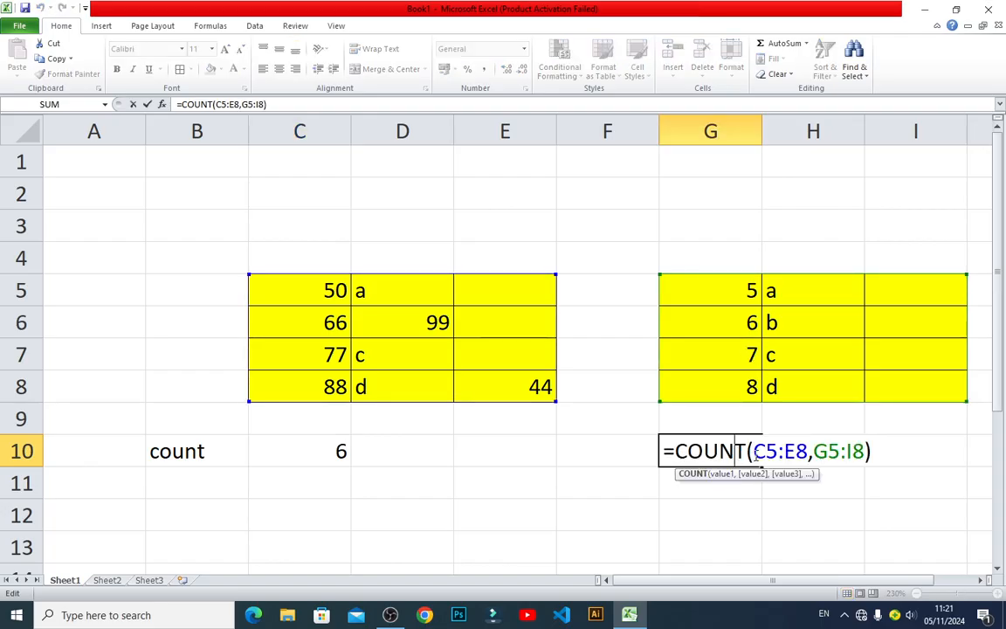
left_click_drag(754, 454, 807, 452)
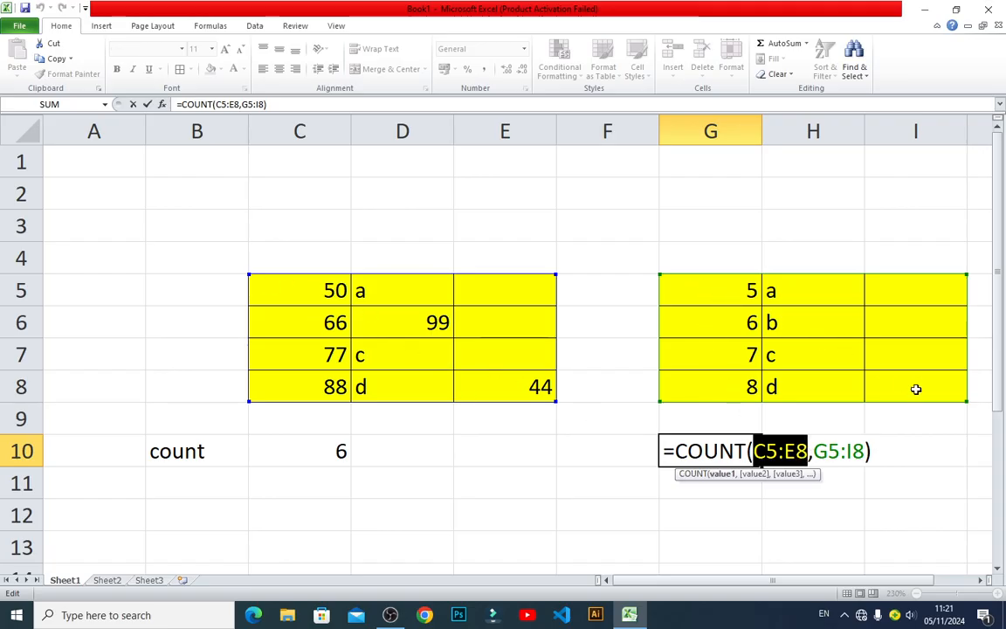
key("Return")
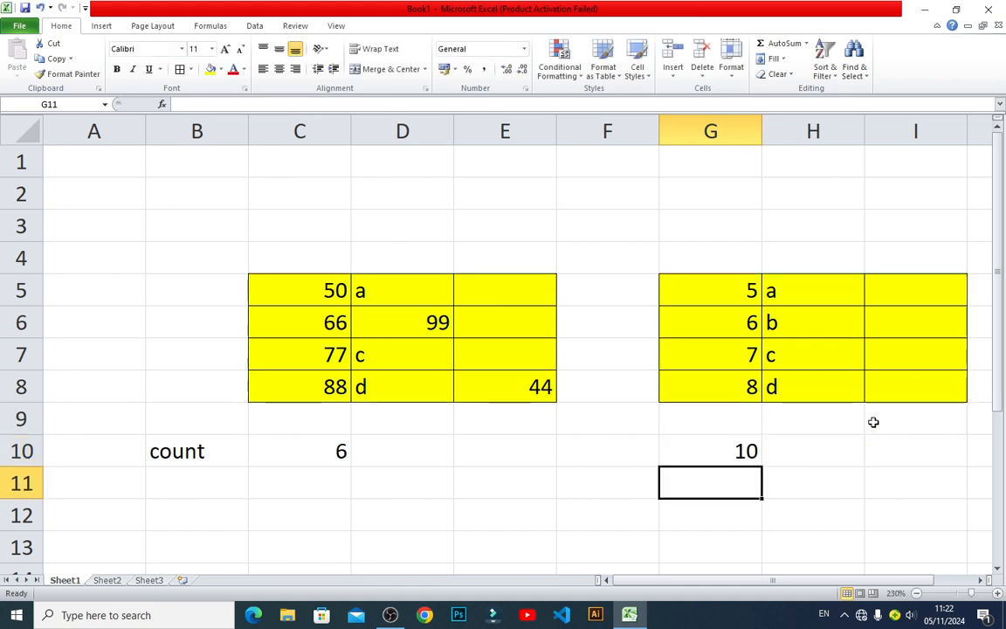
left_click(742, 449)
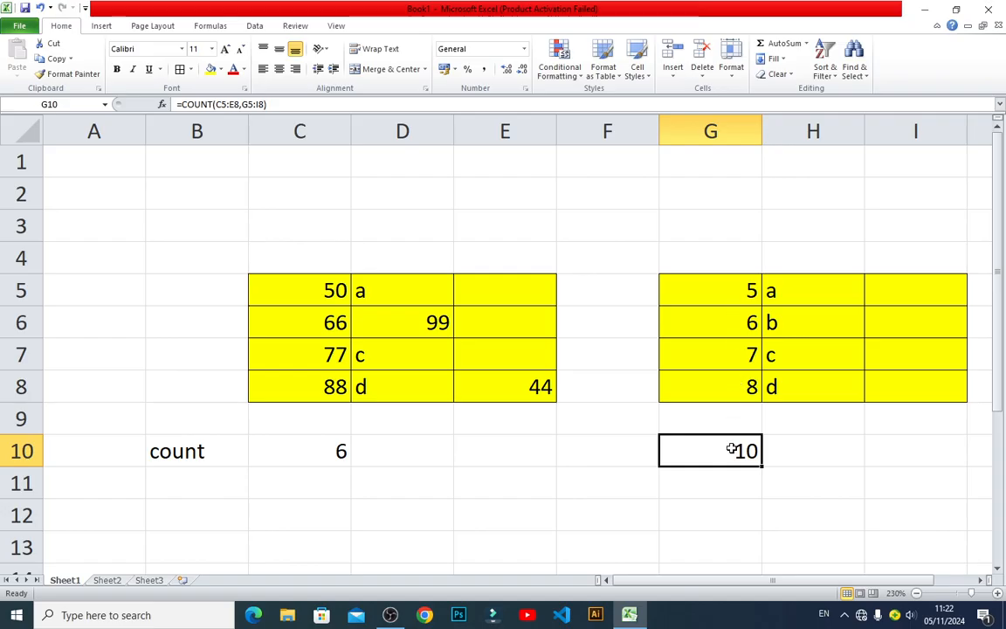
Clear the contents of cells E8 and D6 in the first table and check the counts in row 10.
left_click(527, 386)
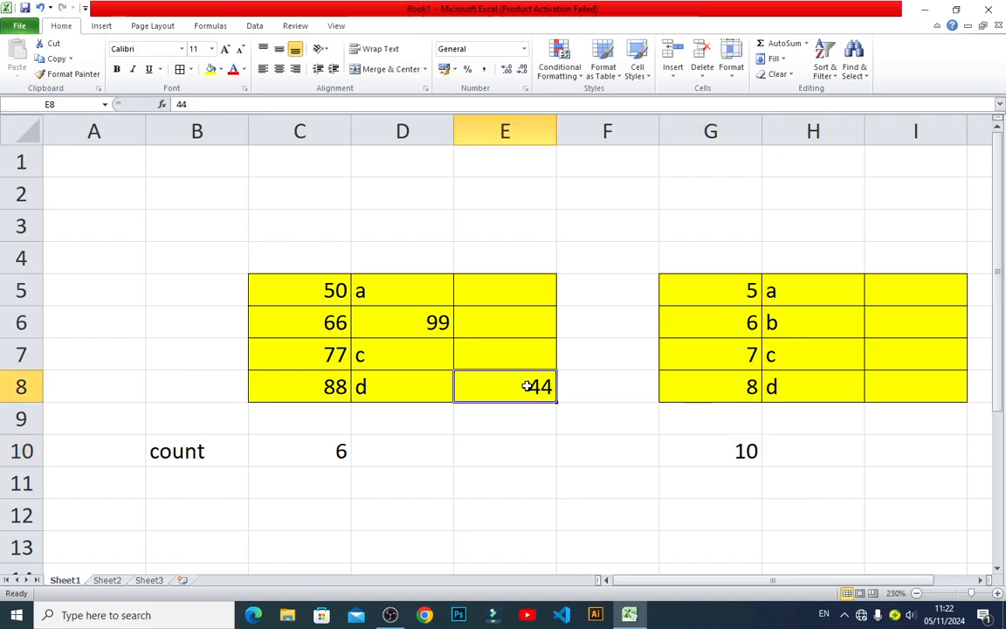
key("Delete")
left_click(411, 325)
key("Delete")
left_click(443, 451)
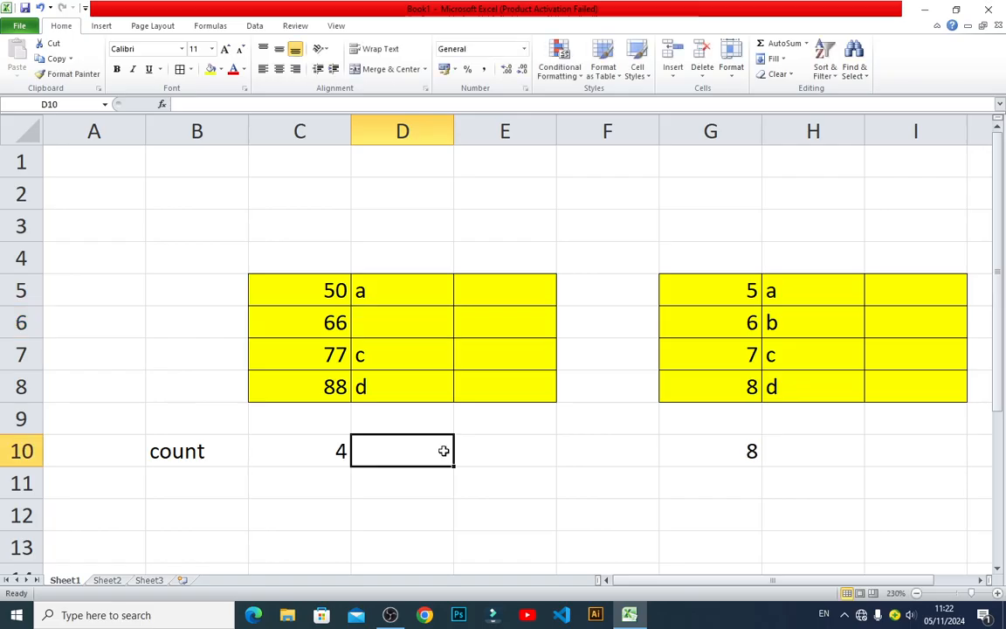
left_click(712, 451)
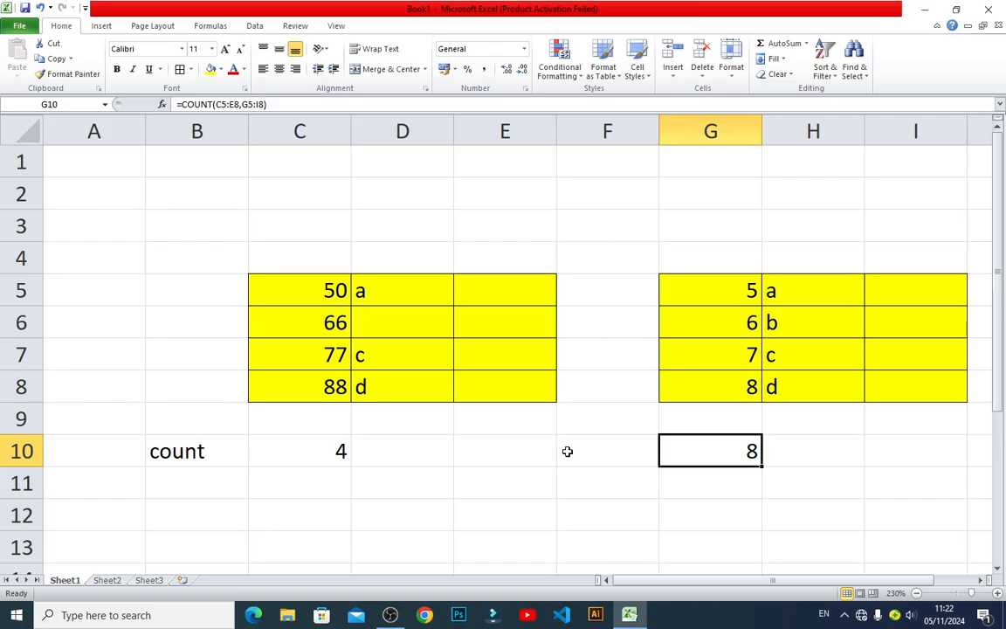
left_click(392, 614)
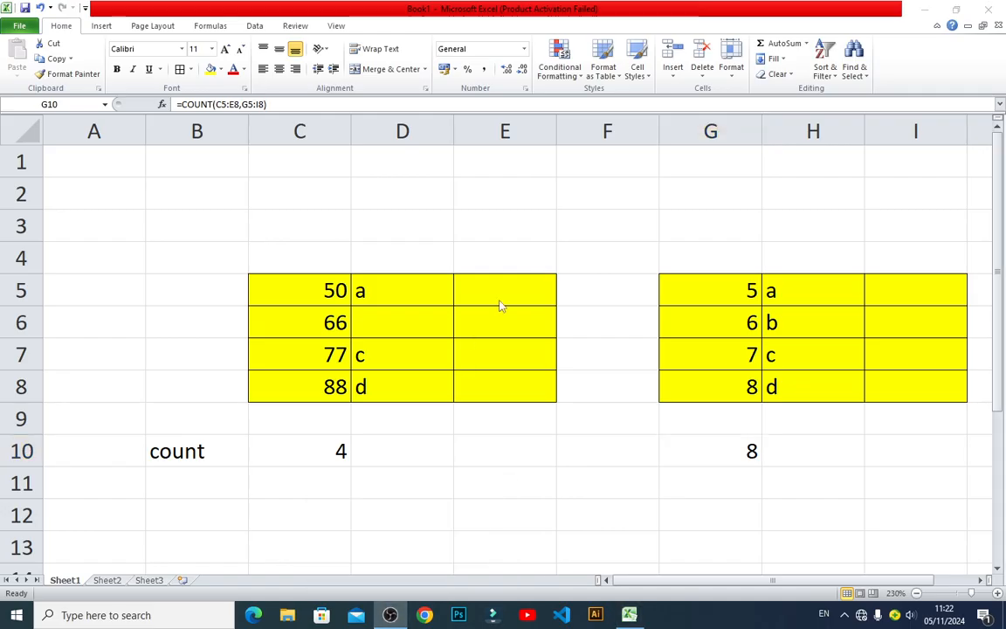